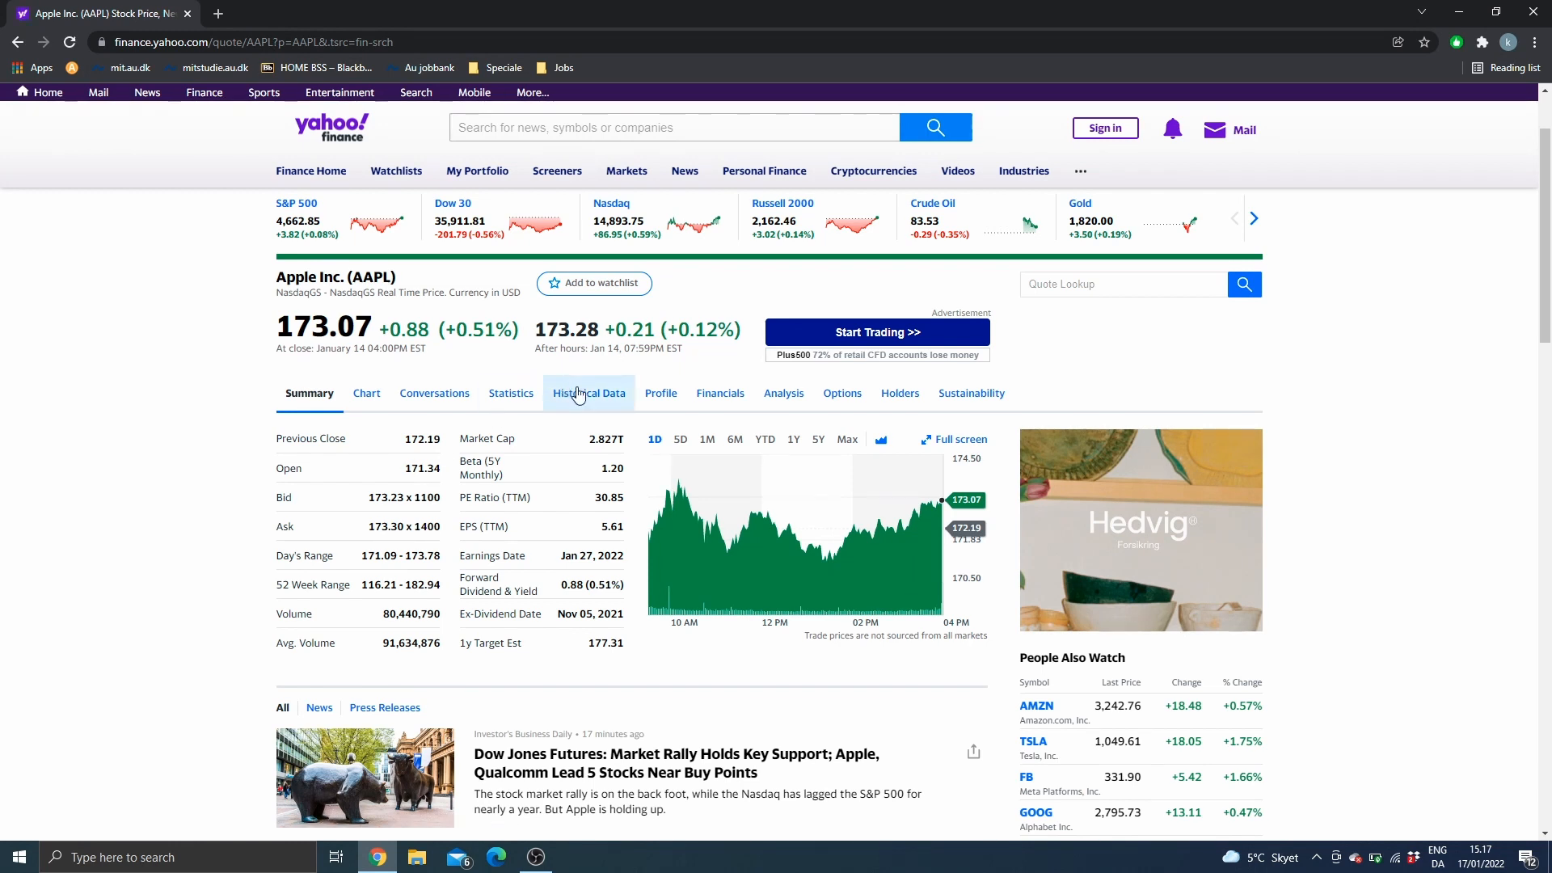
Open Apple's historical price data and set the time period to 5Y.
click(617, 402)
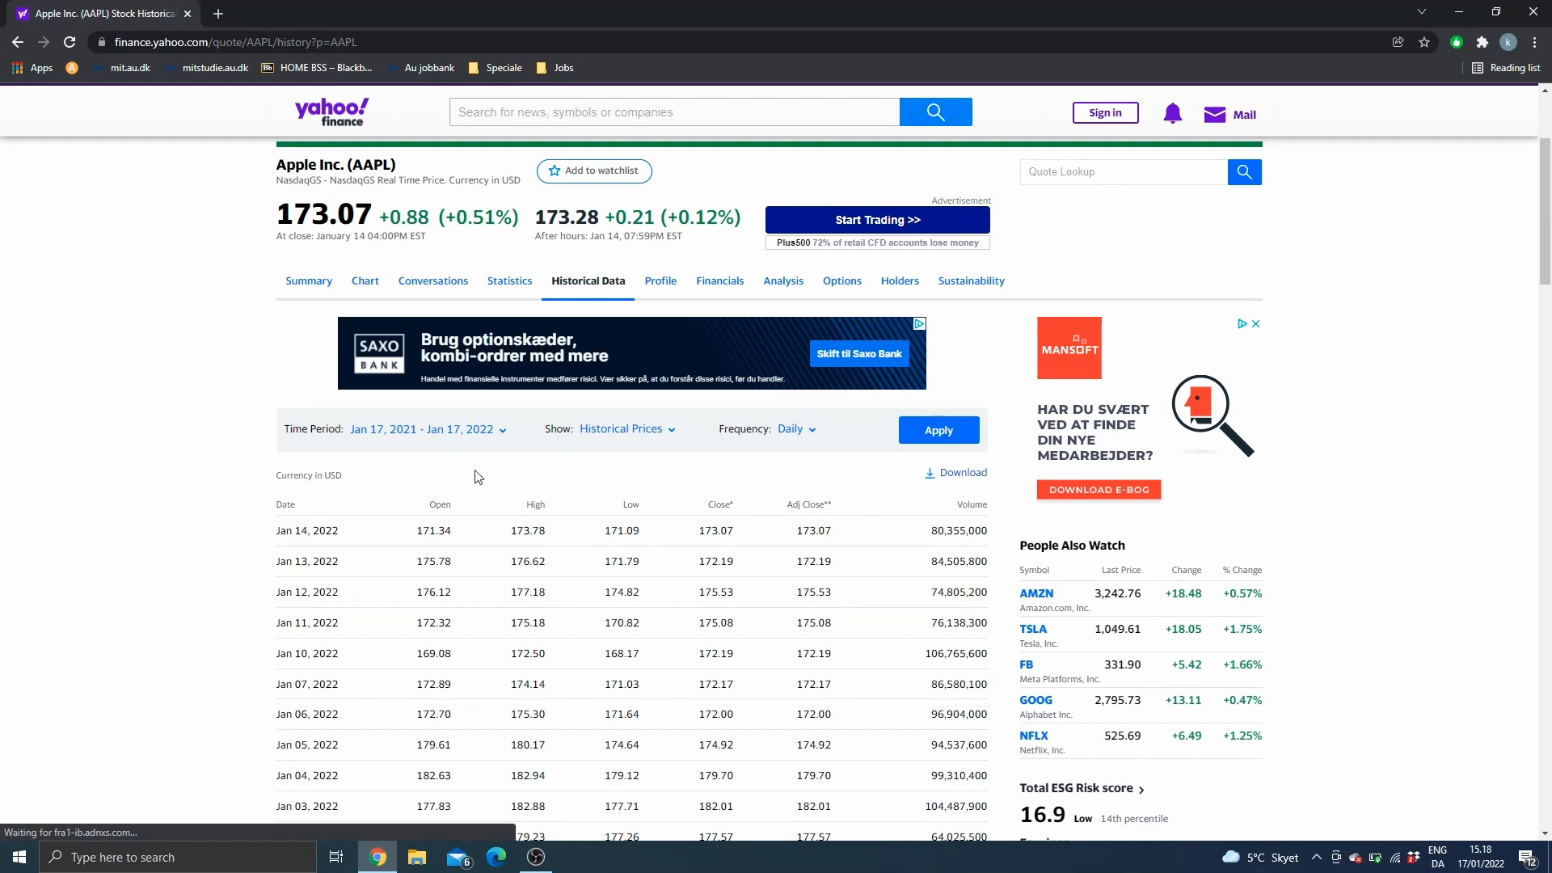
click(450, 437)
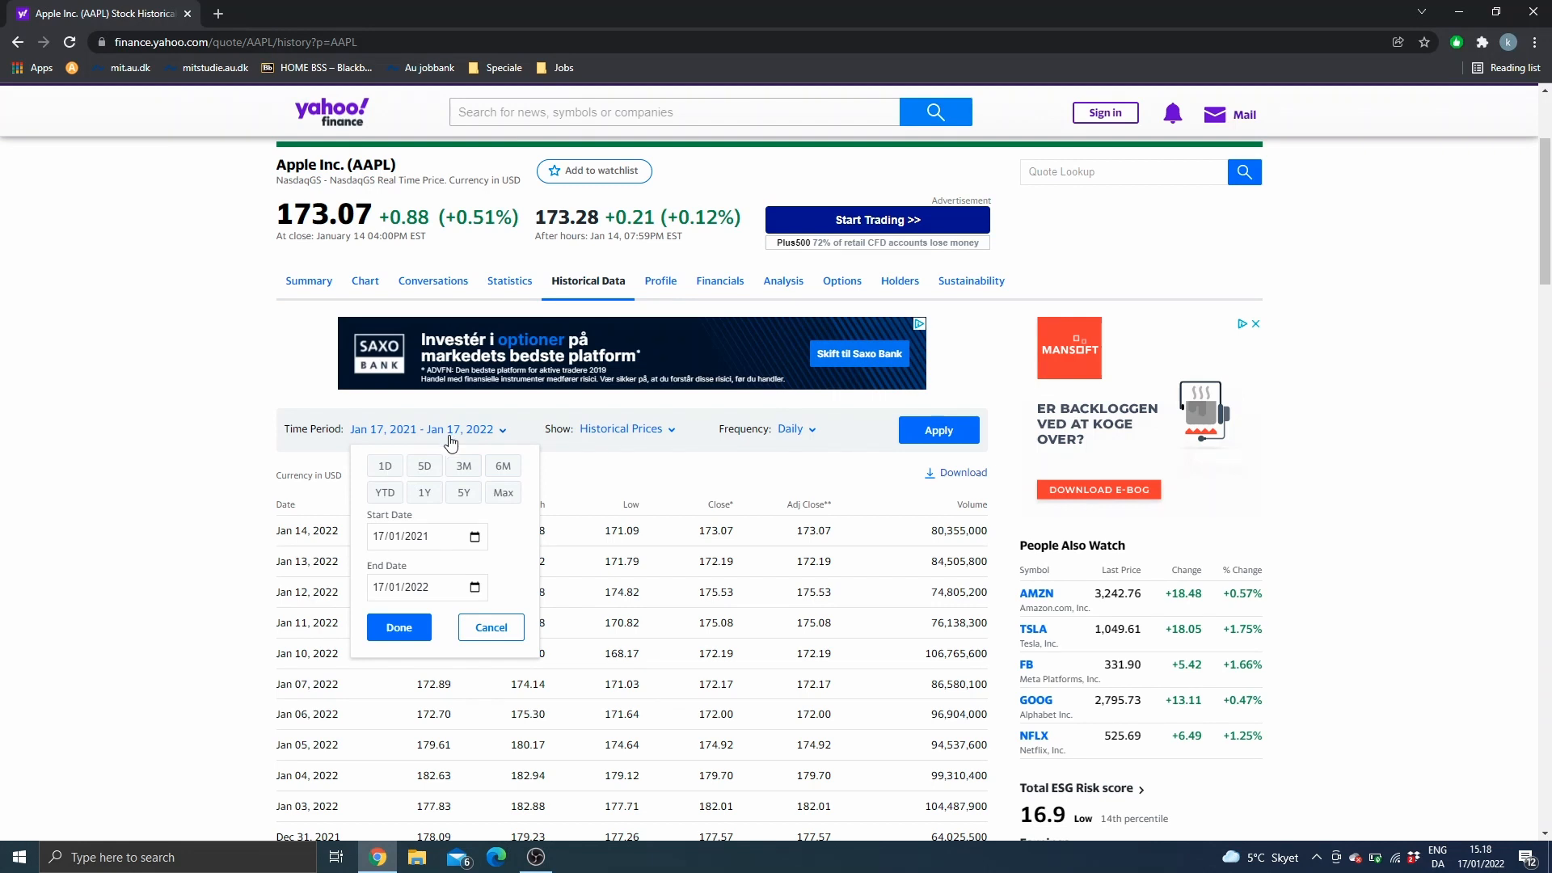
click(464, 492)
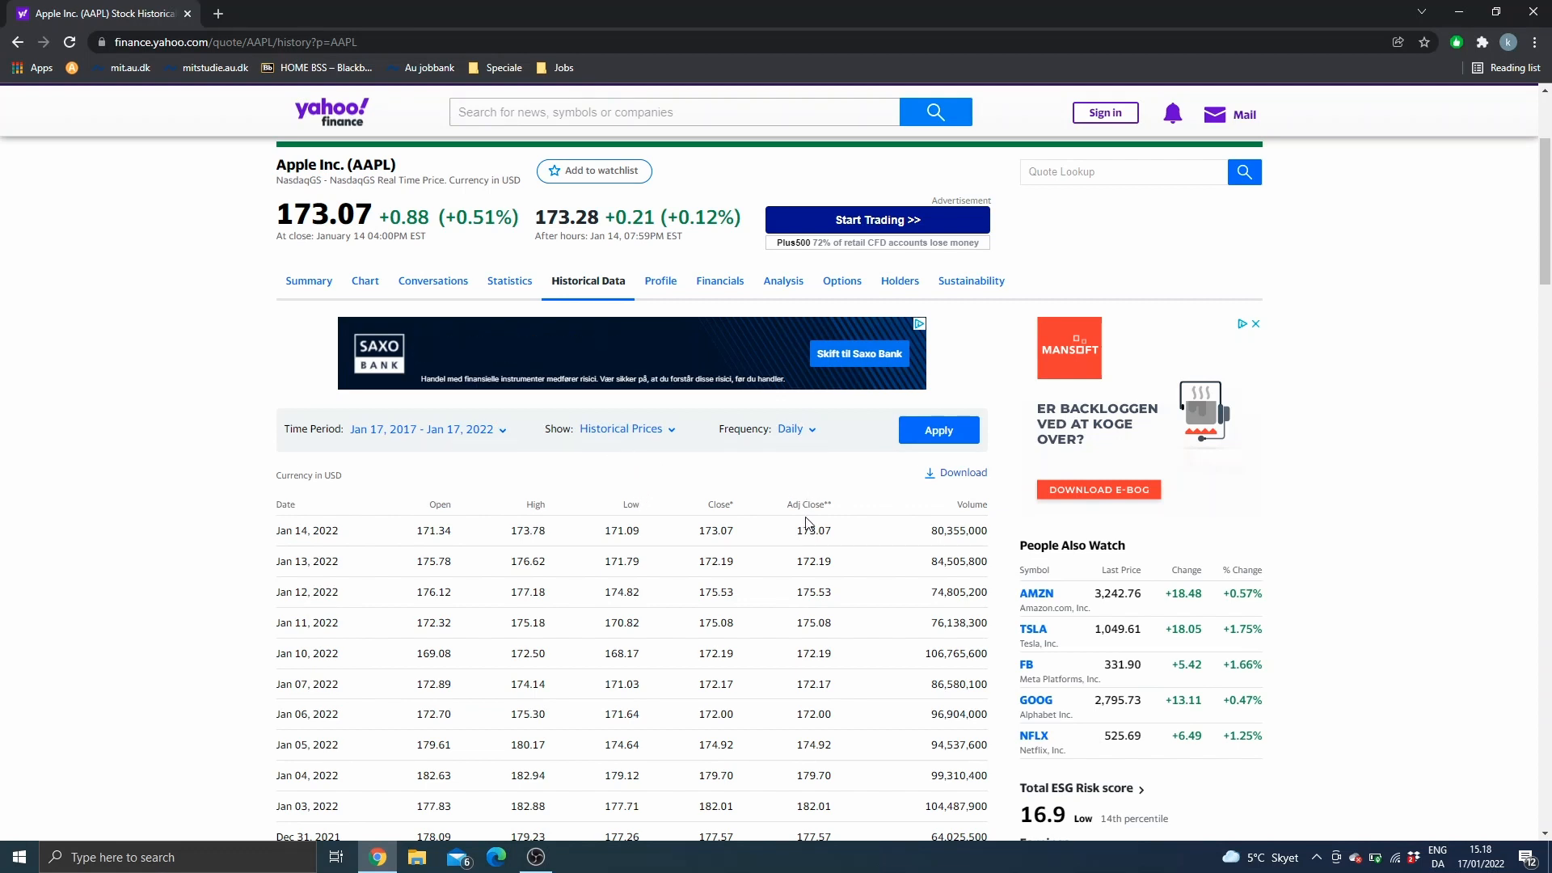
Apply a weekly frequency to Apple's historical prices and download the data.
click(792, 429)
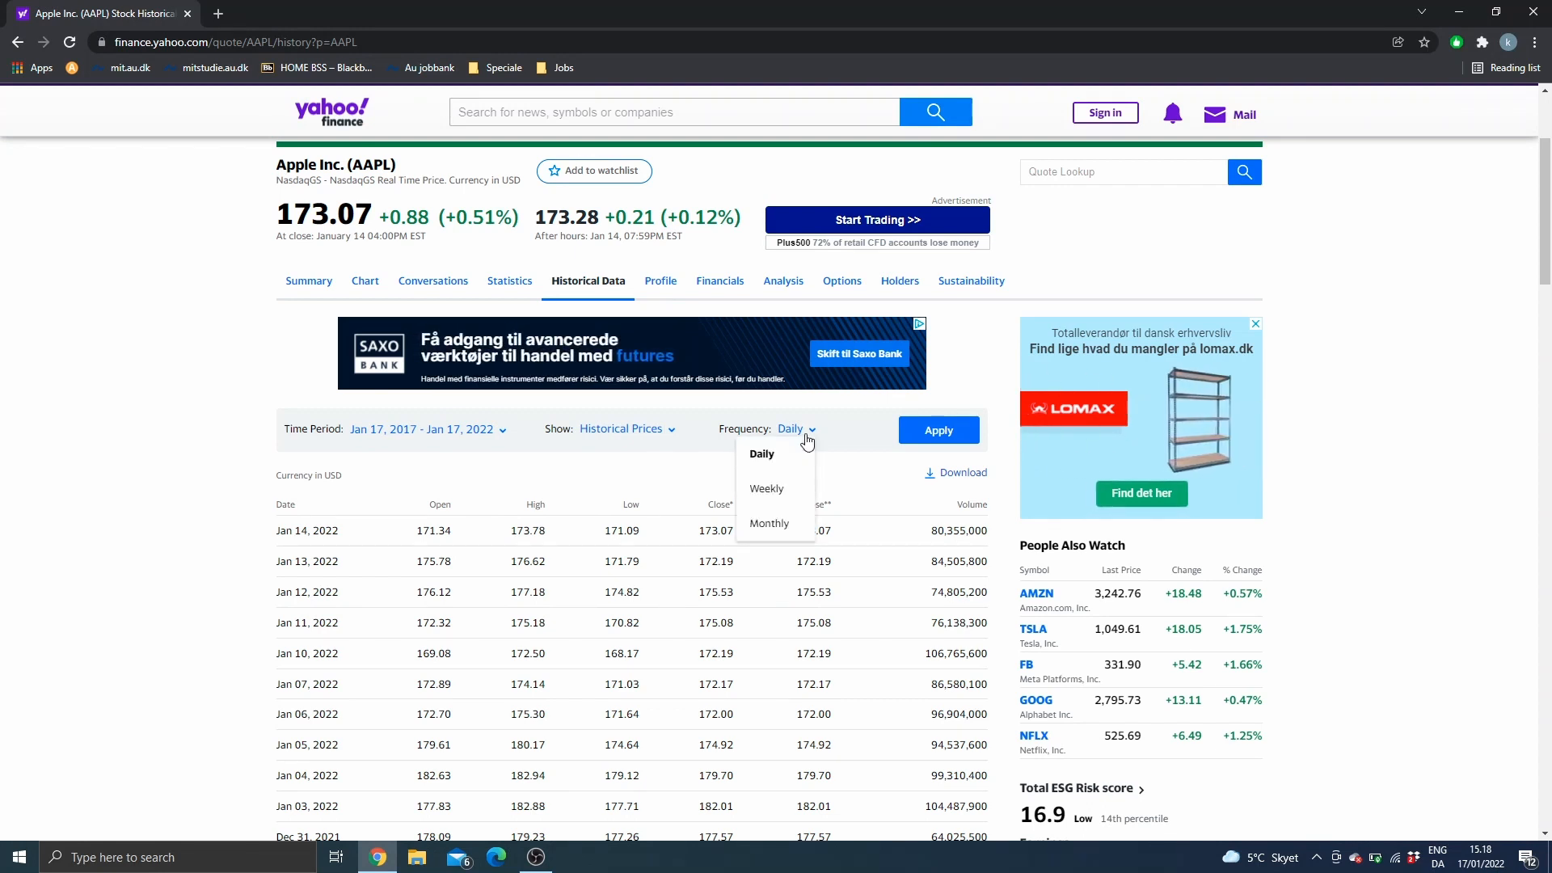
click(794, 489)
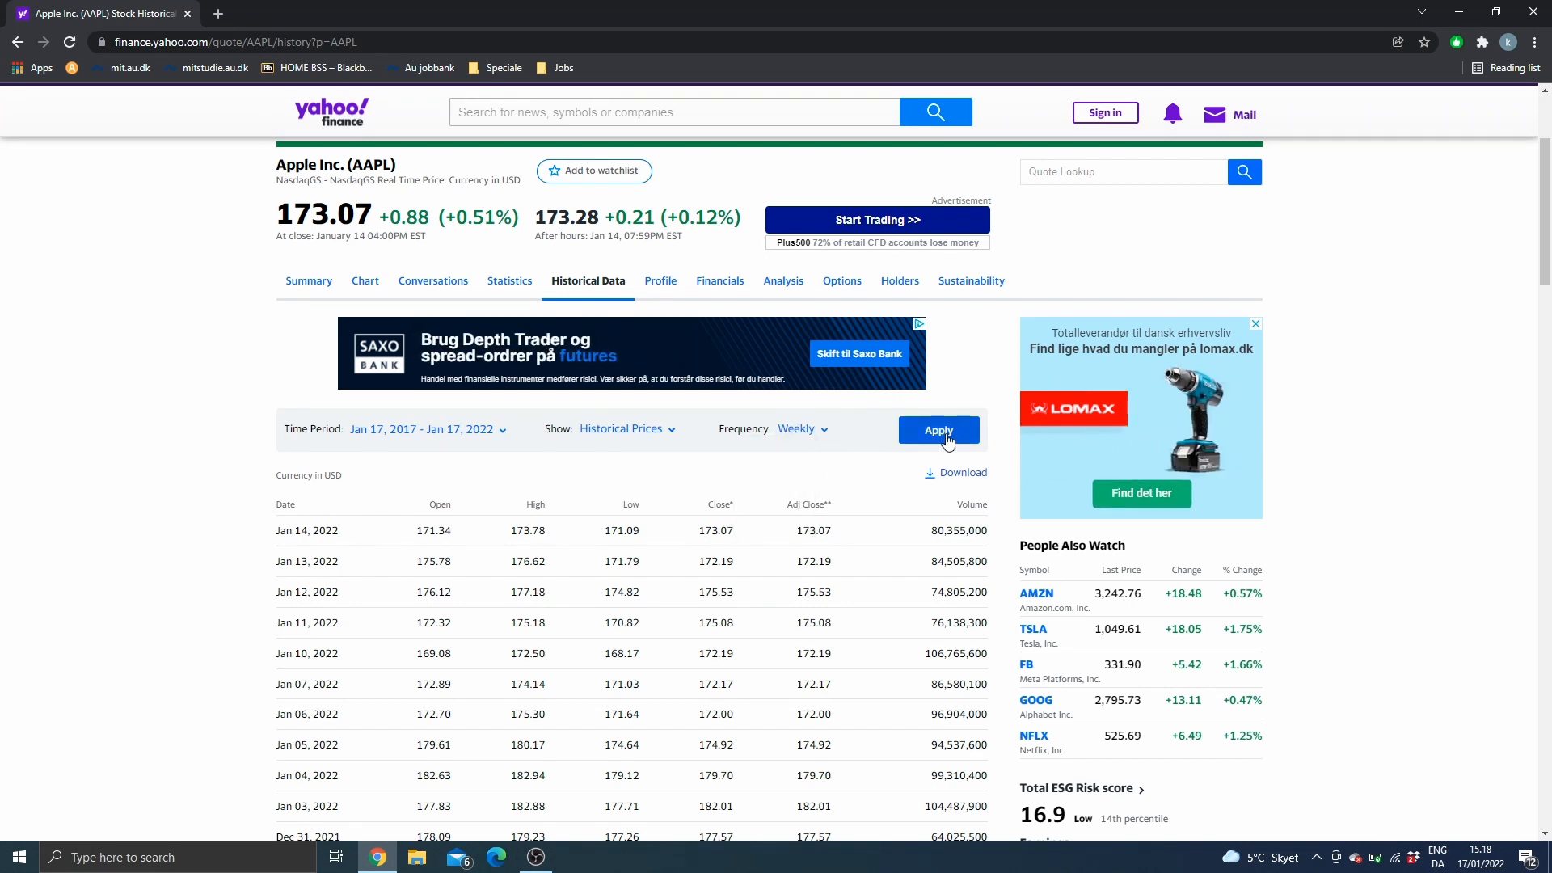
click(947, 441)
scroll(866, 582, down, 1)
scroll(869, 578, up, 1)
click(958, 469)
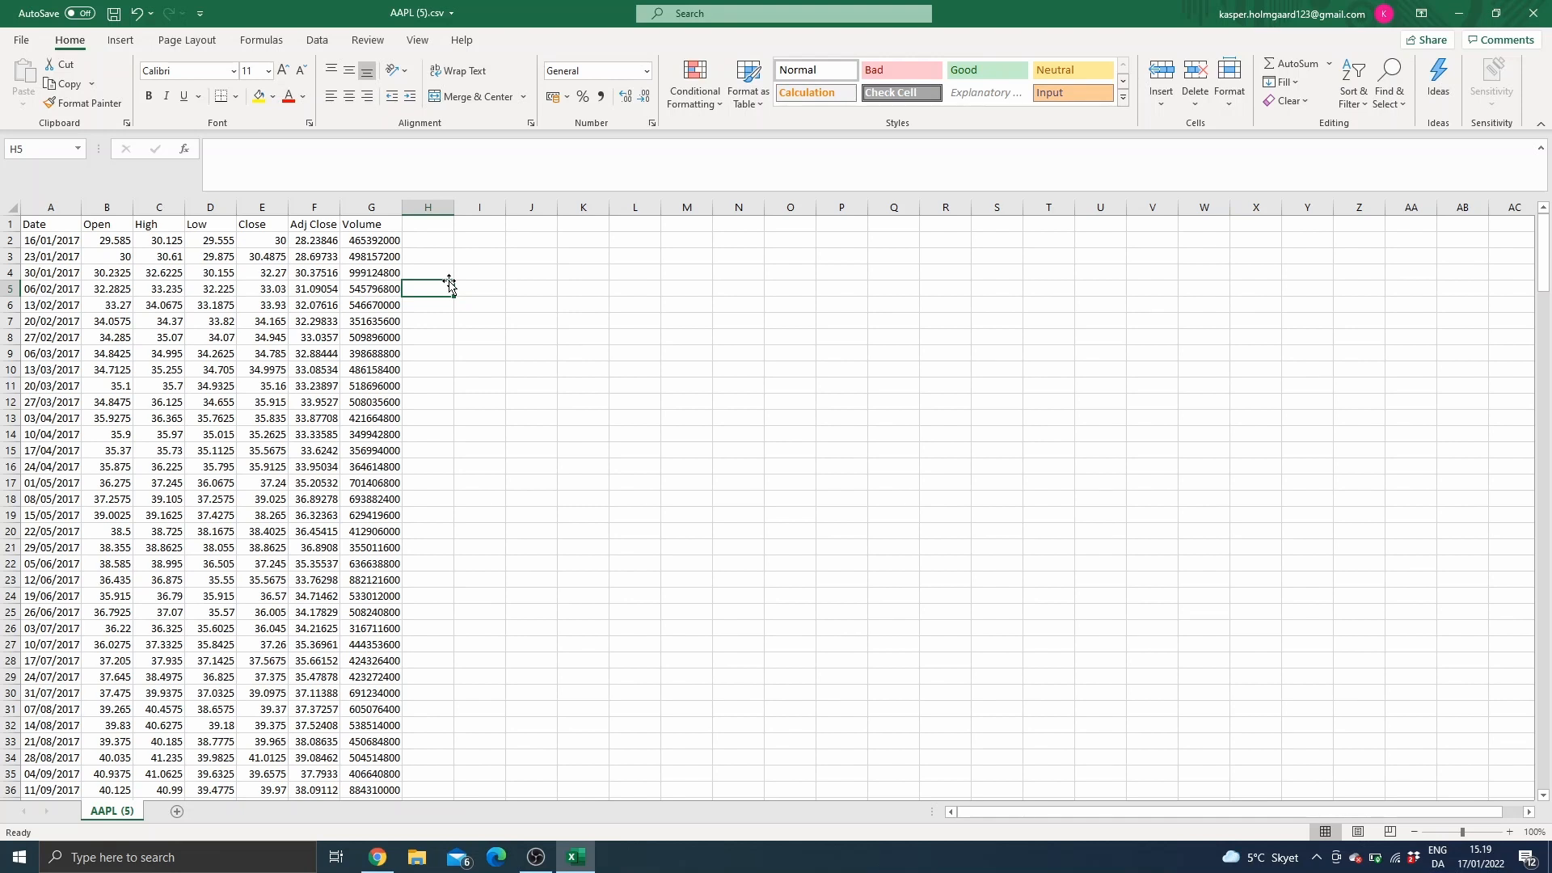
Switch back to Yahoo Finance in the browser, search for S&P 500 and open the ^GSPC index page.
key(alt+Tab)
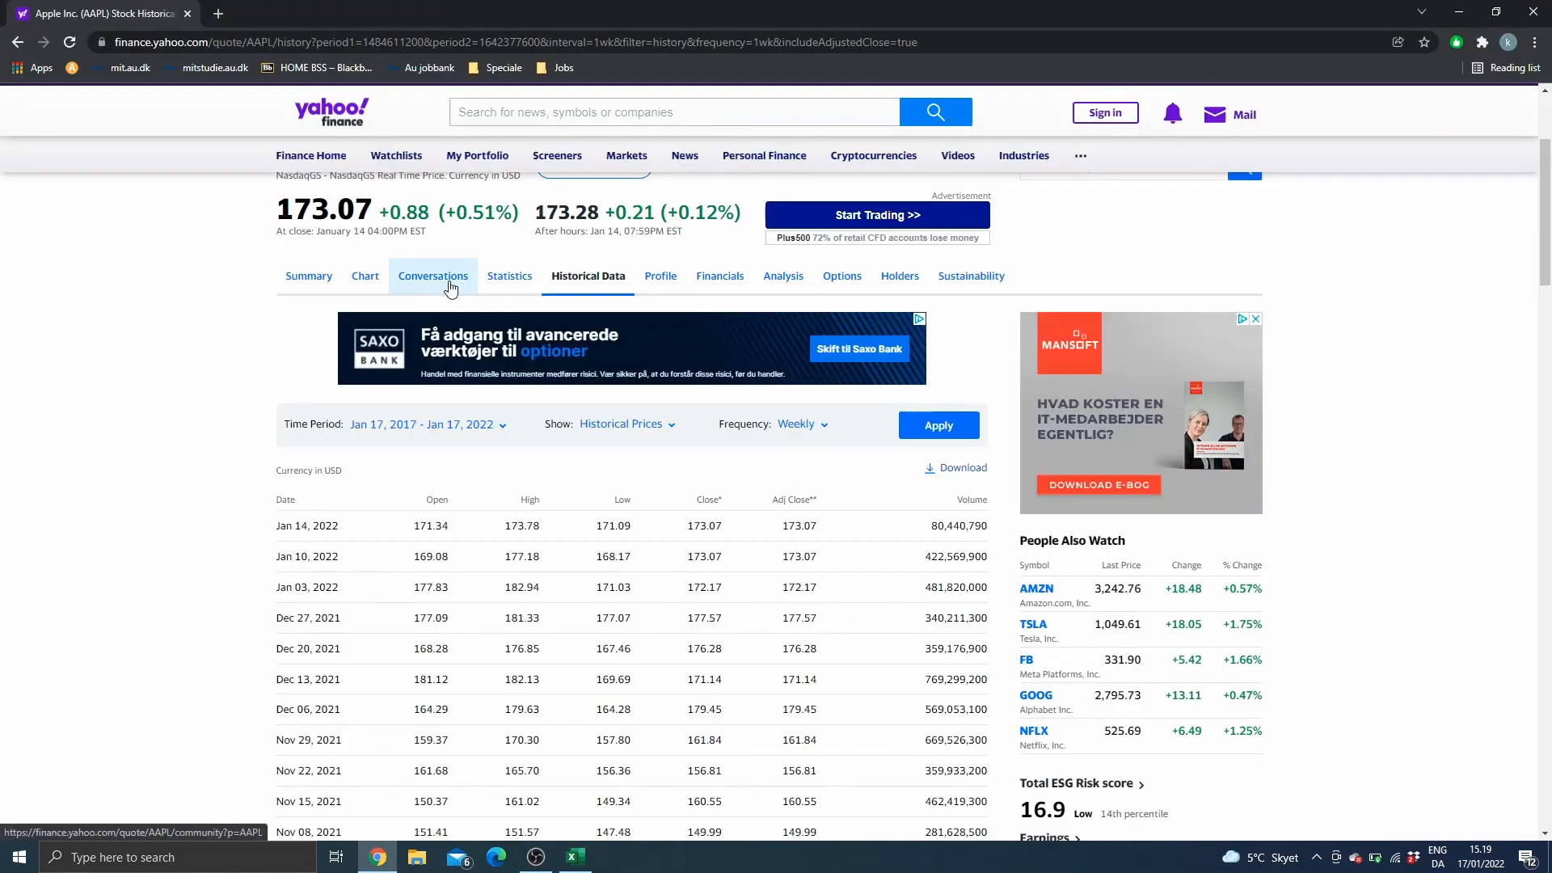
click(527, 108)
text(S6)
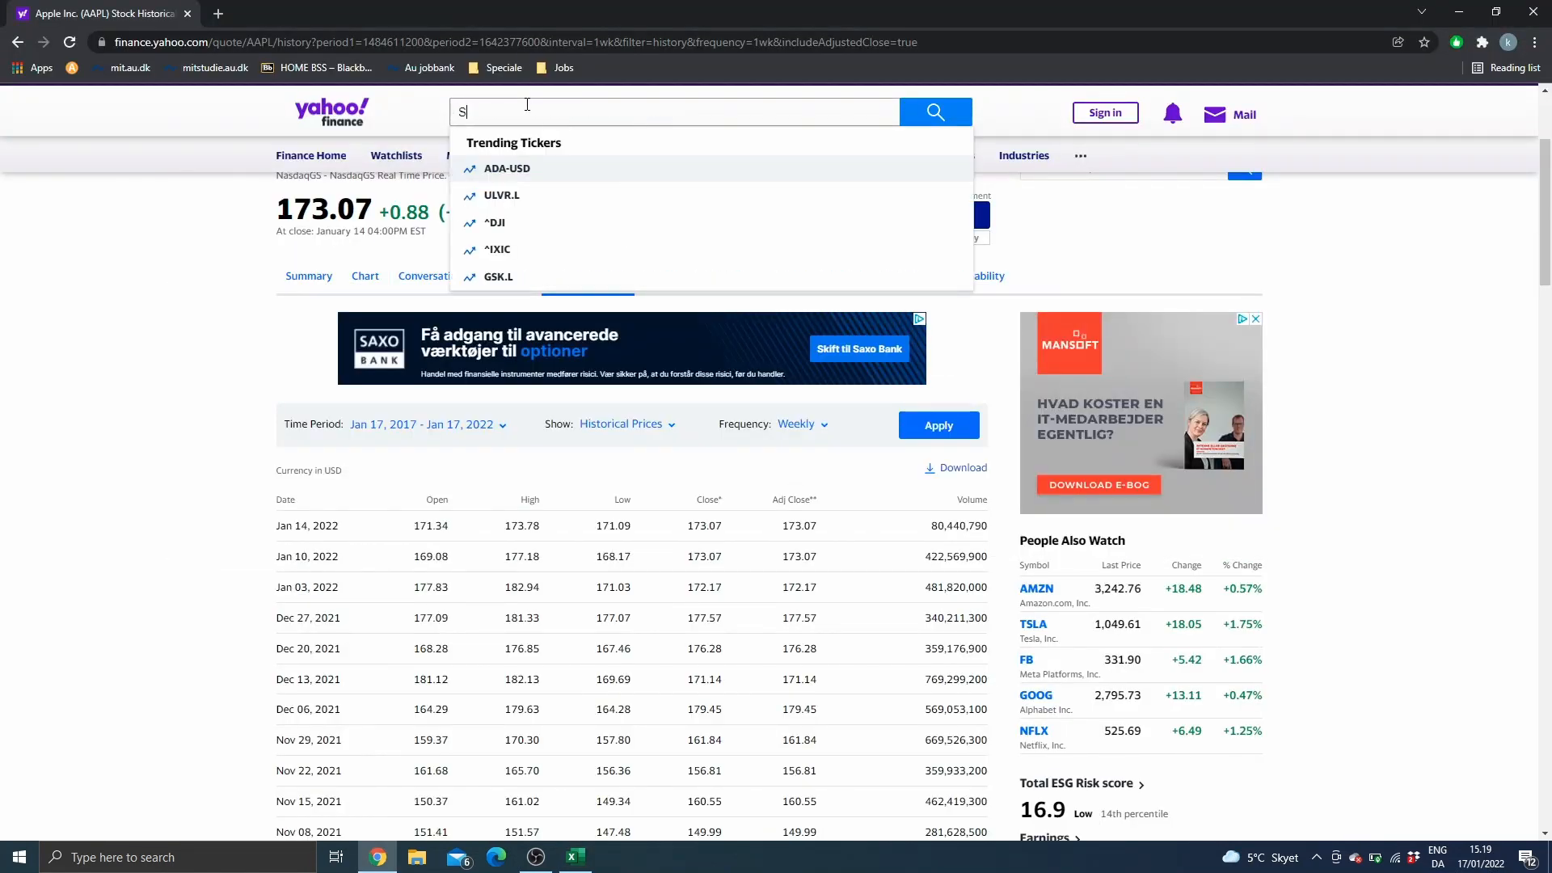
key(BackSpace)
text(&p 500)
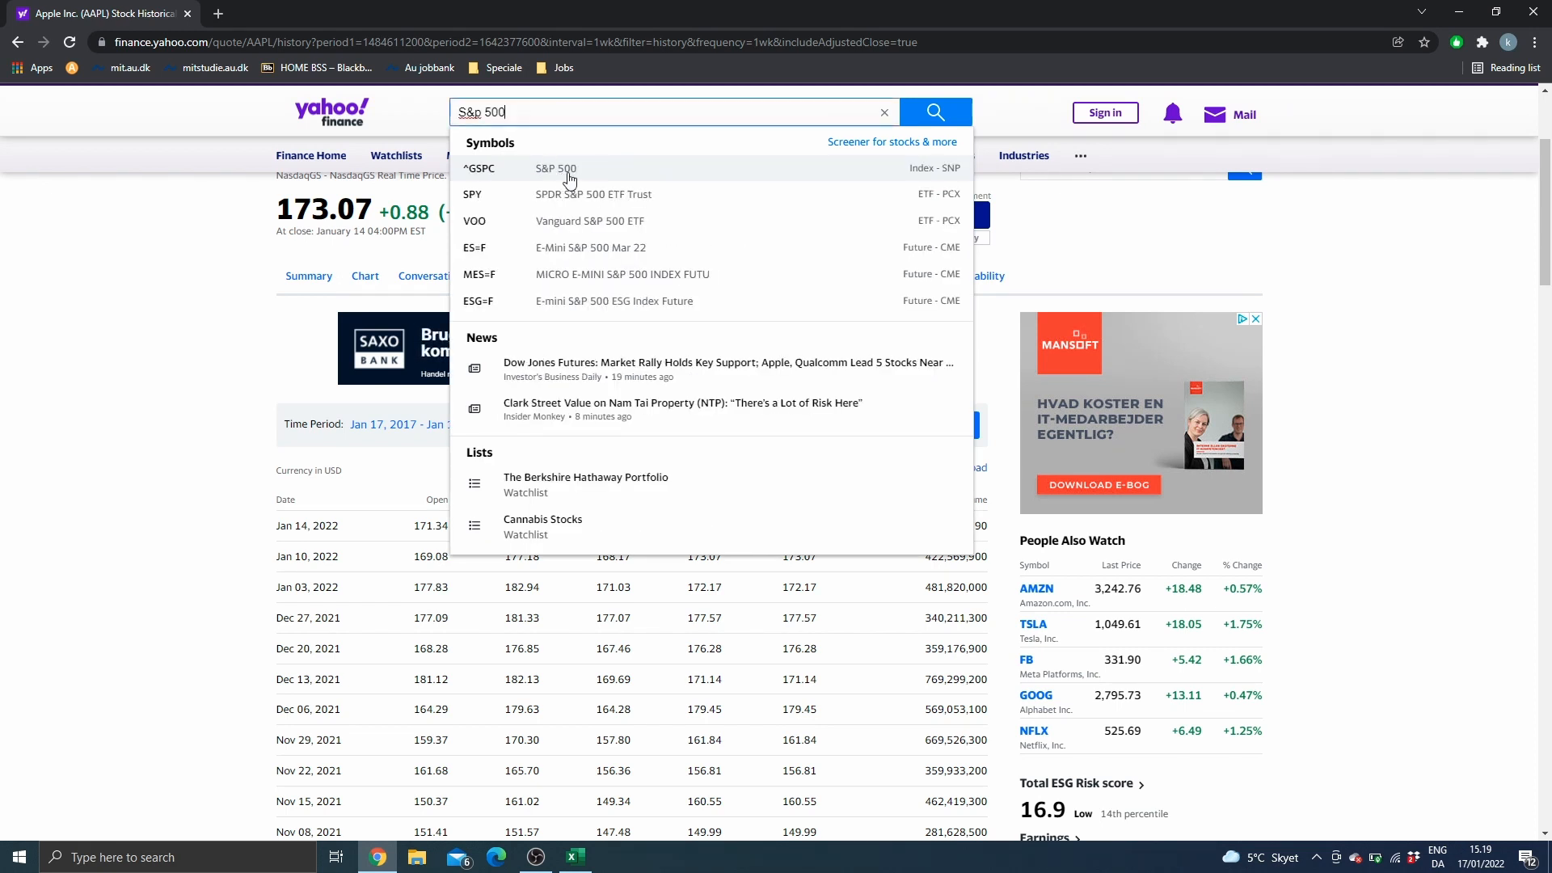
click(570, 177)
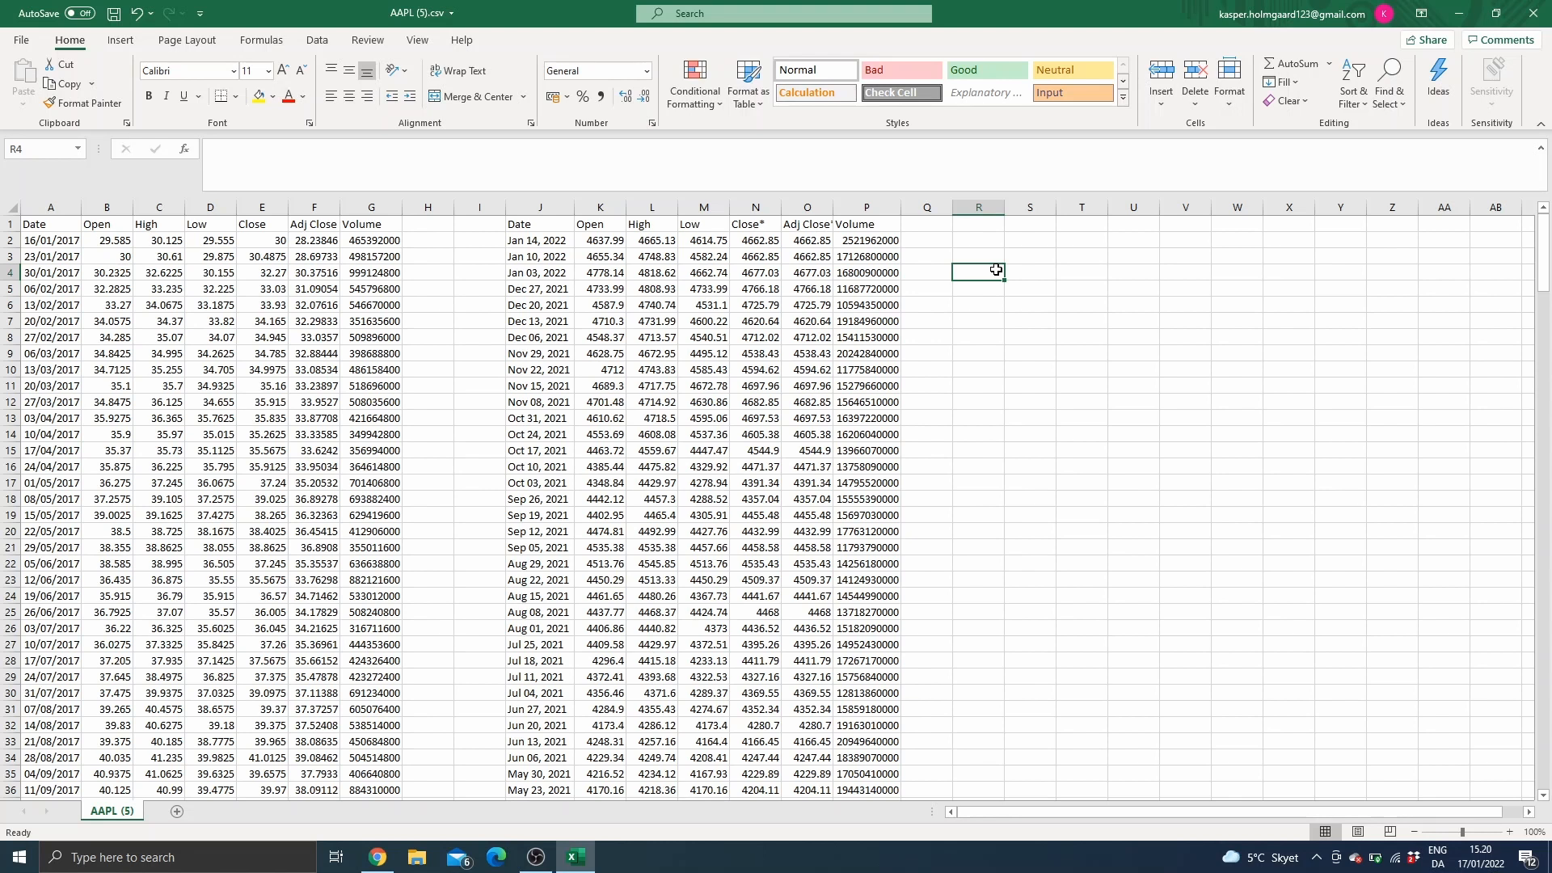
click(345, 352)
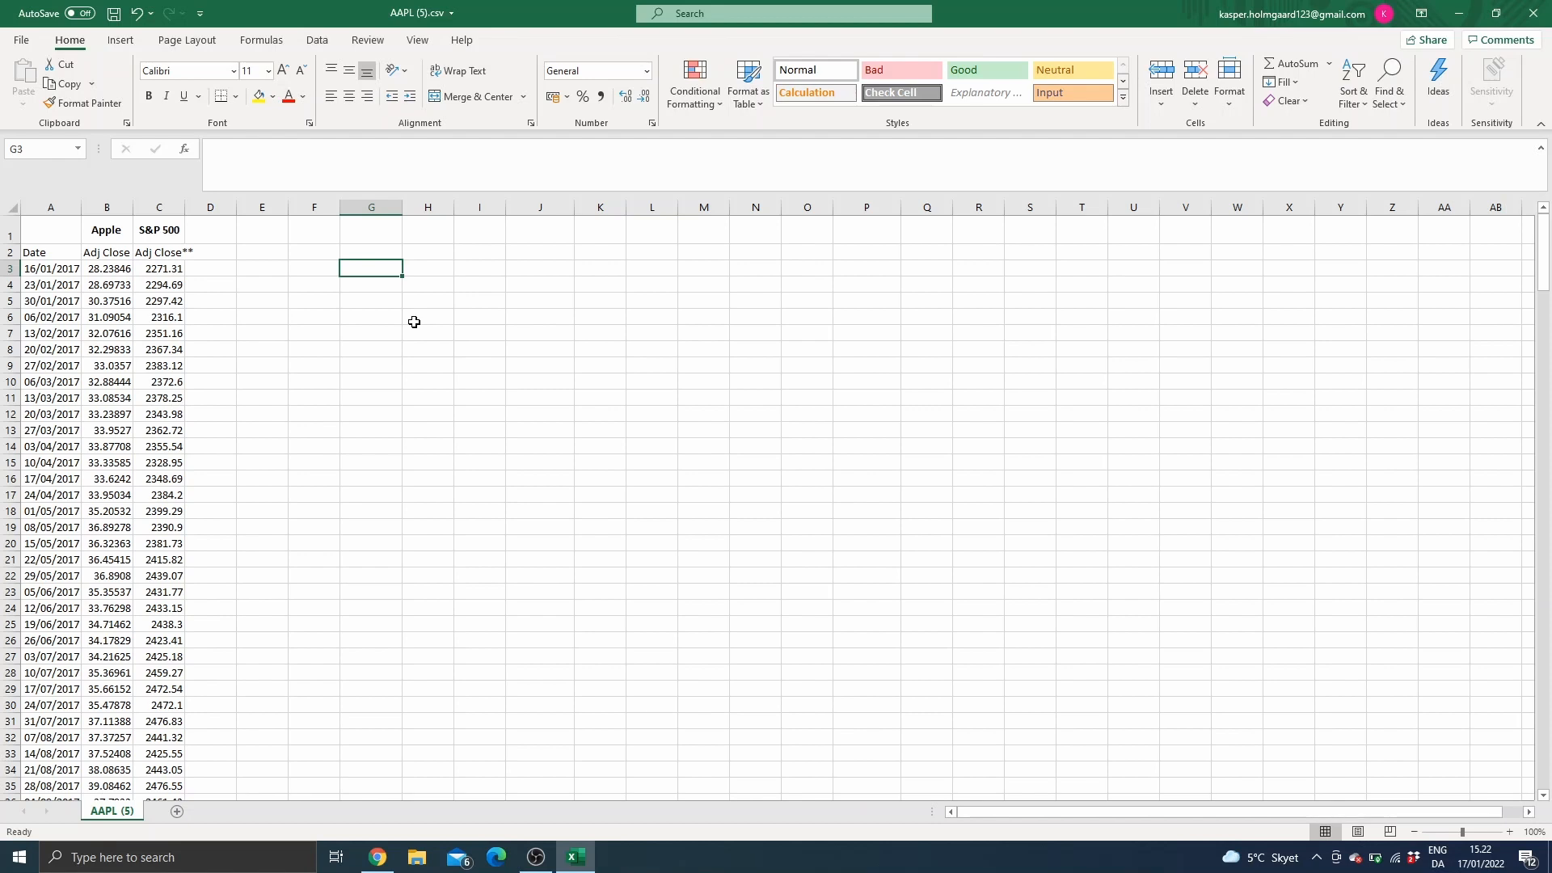
click(59, 252)
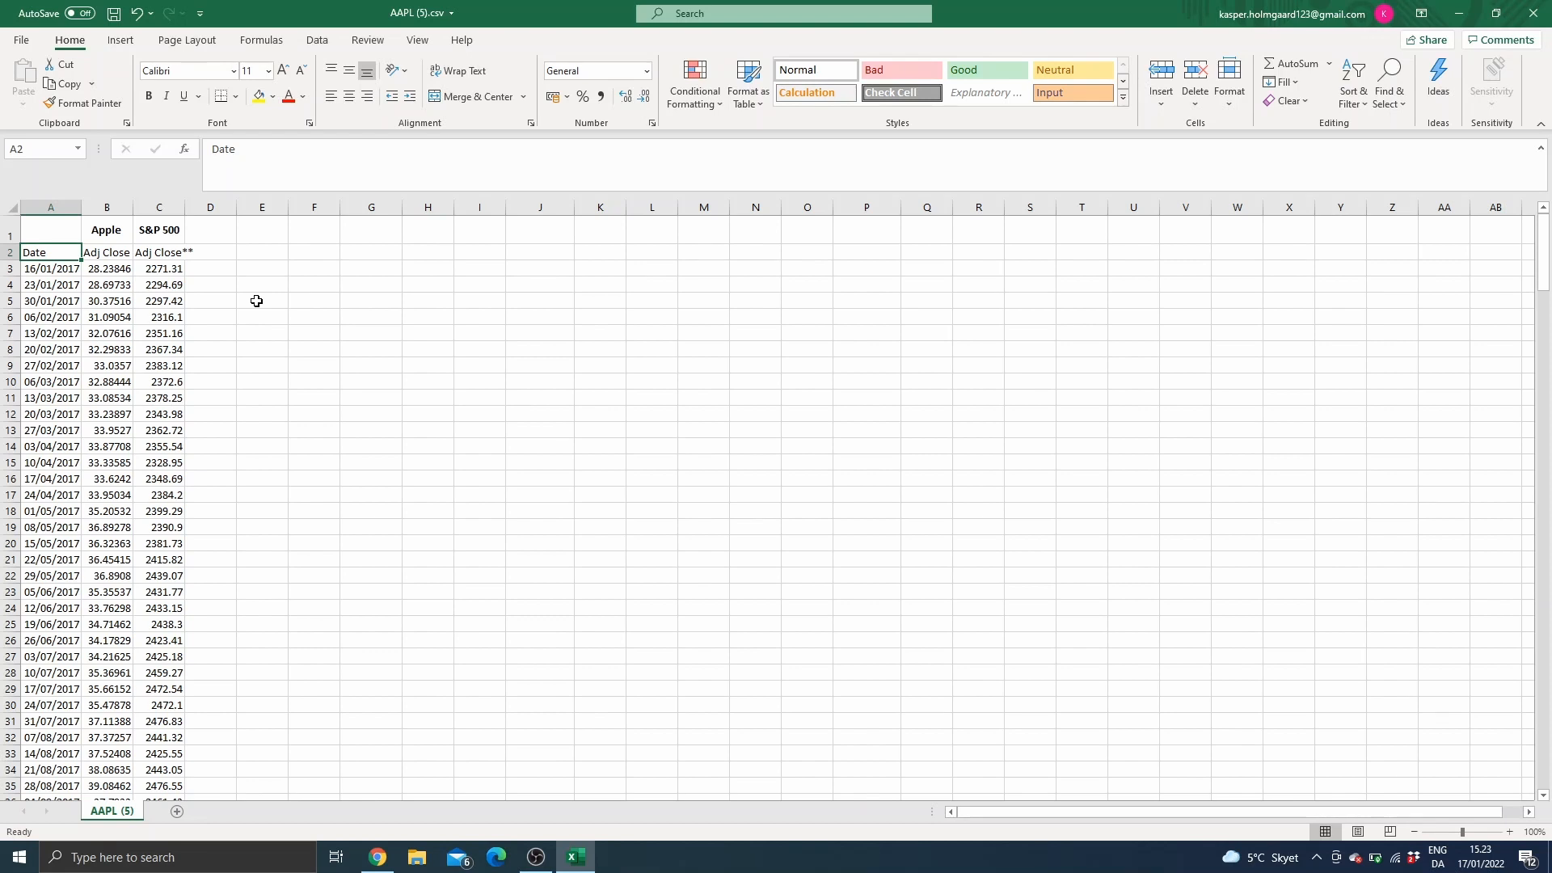
click(119, 266)
key(Down)
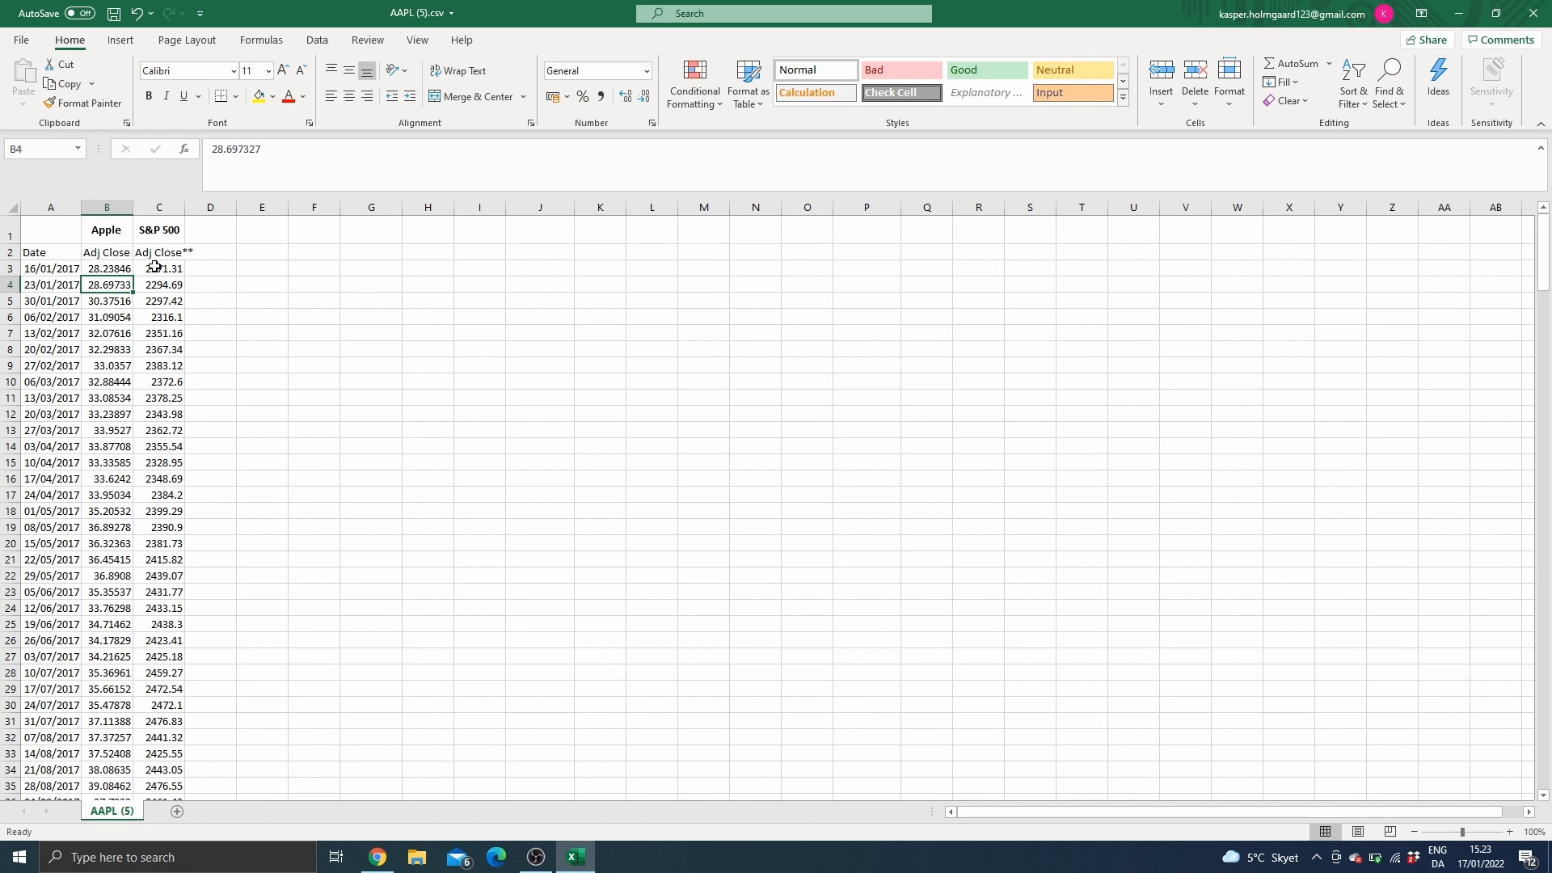
Calculate Apple's first weekly return in cell E3 with the formula =B4/B3-1.
click(268, 266)
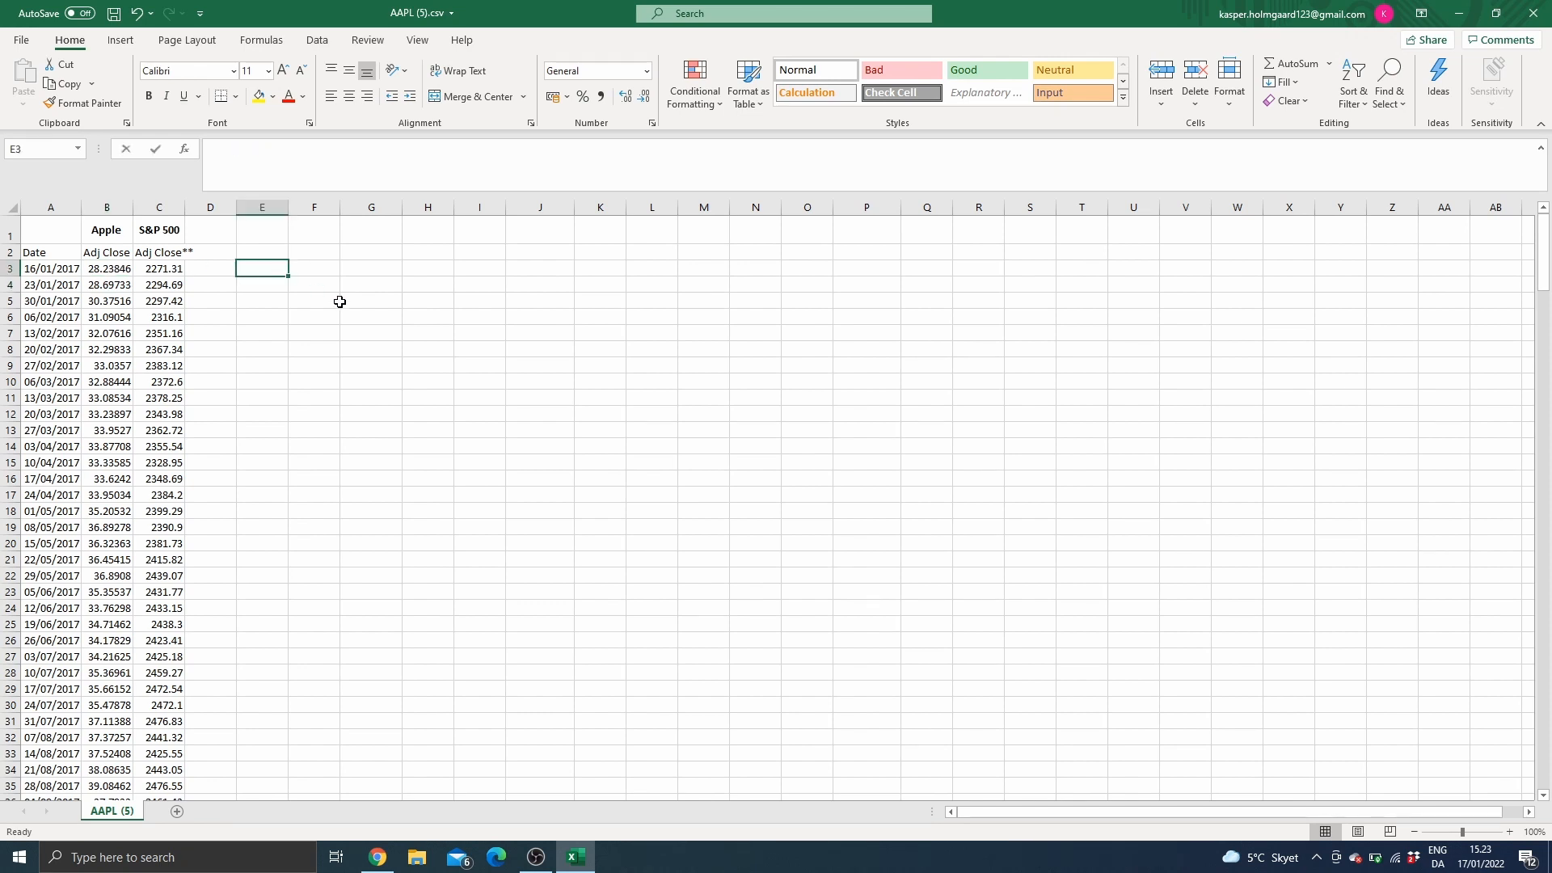
text(=)
click(107, 284)
text(7)
key(BackSpace)
text(/)
click(100, 268)
text(-1)
key(Return)
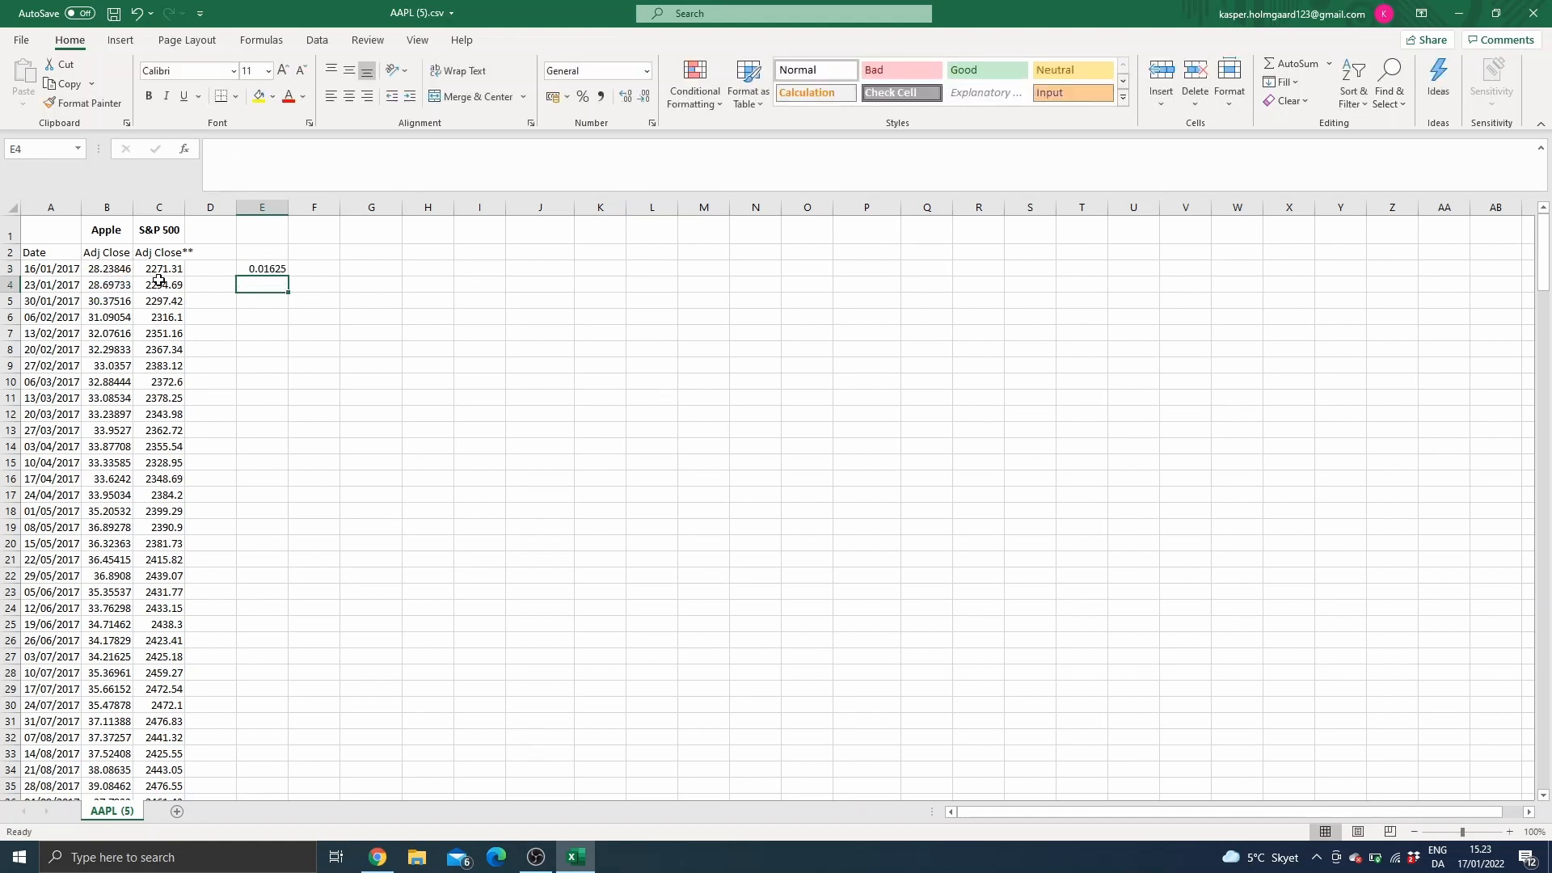
Copy the return formula from E3 down to row 263 and across into column F for the S&P 500.
click(267, 270)
drag(287, 275, 300, 755)
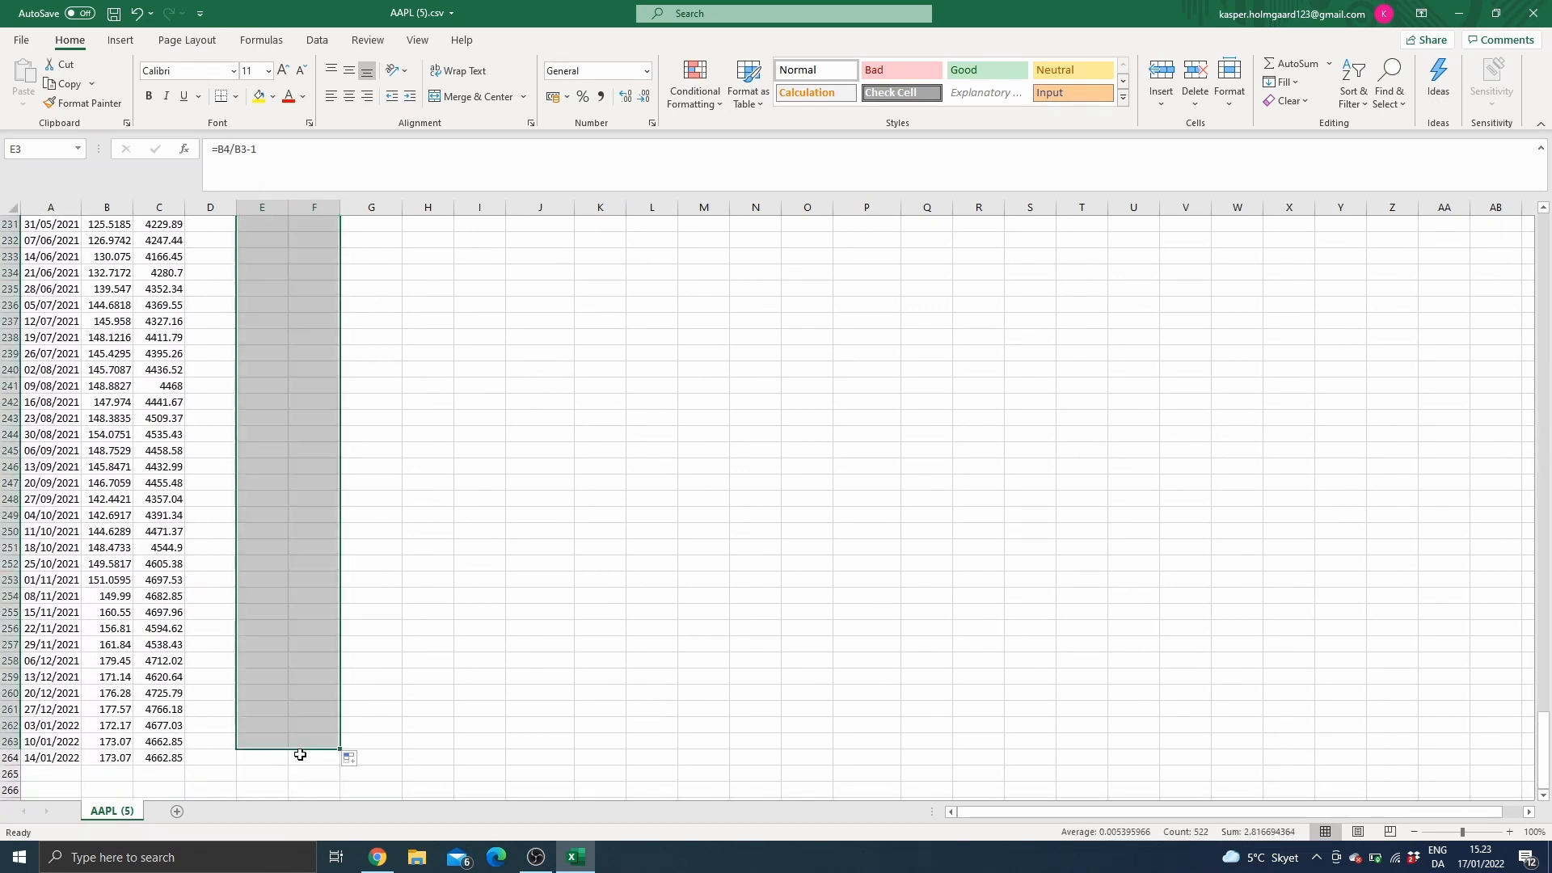
click(250, 760)
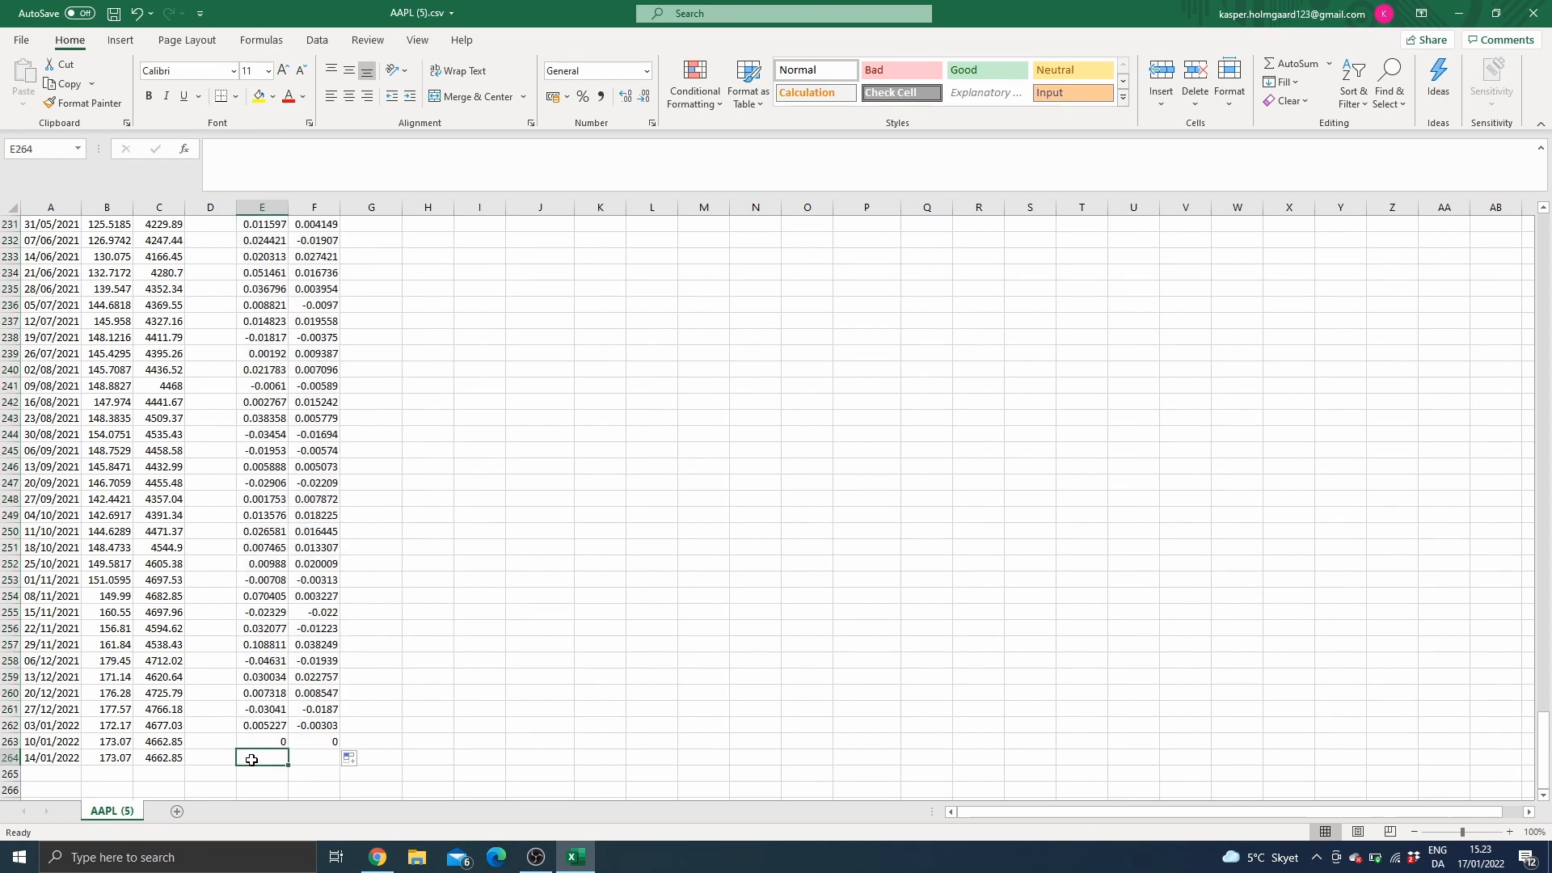
Try to extend the Apple return formula into cell E264, inspect it and clear that cell again.
click(271, 742)
drag(288, 750, 289, 765)
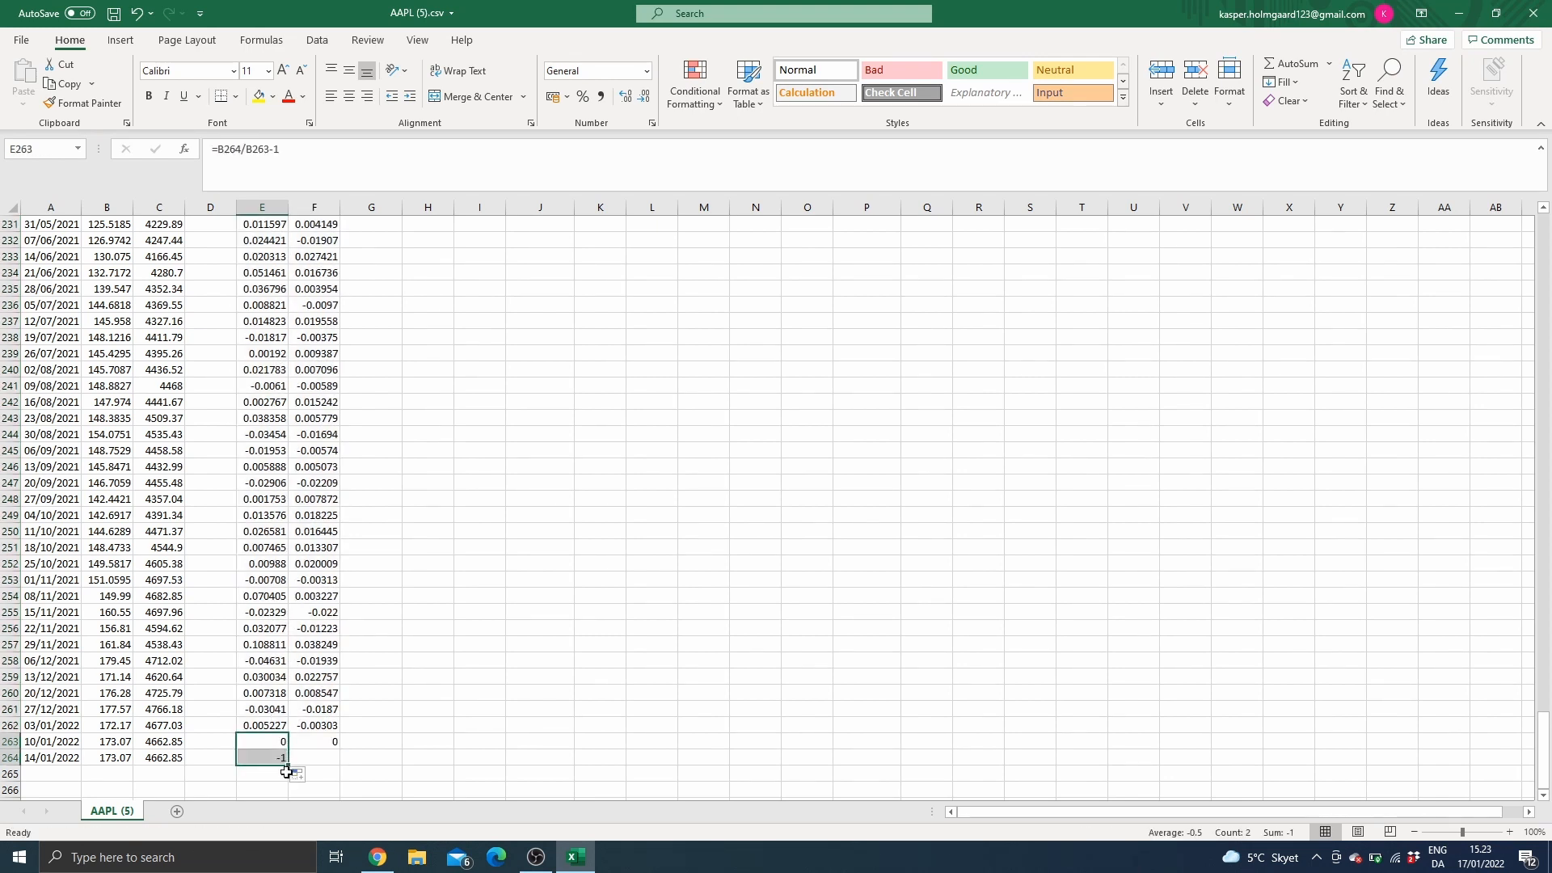
click(331, 767)
click(274, 760)
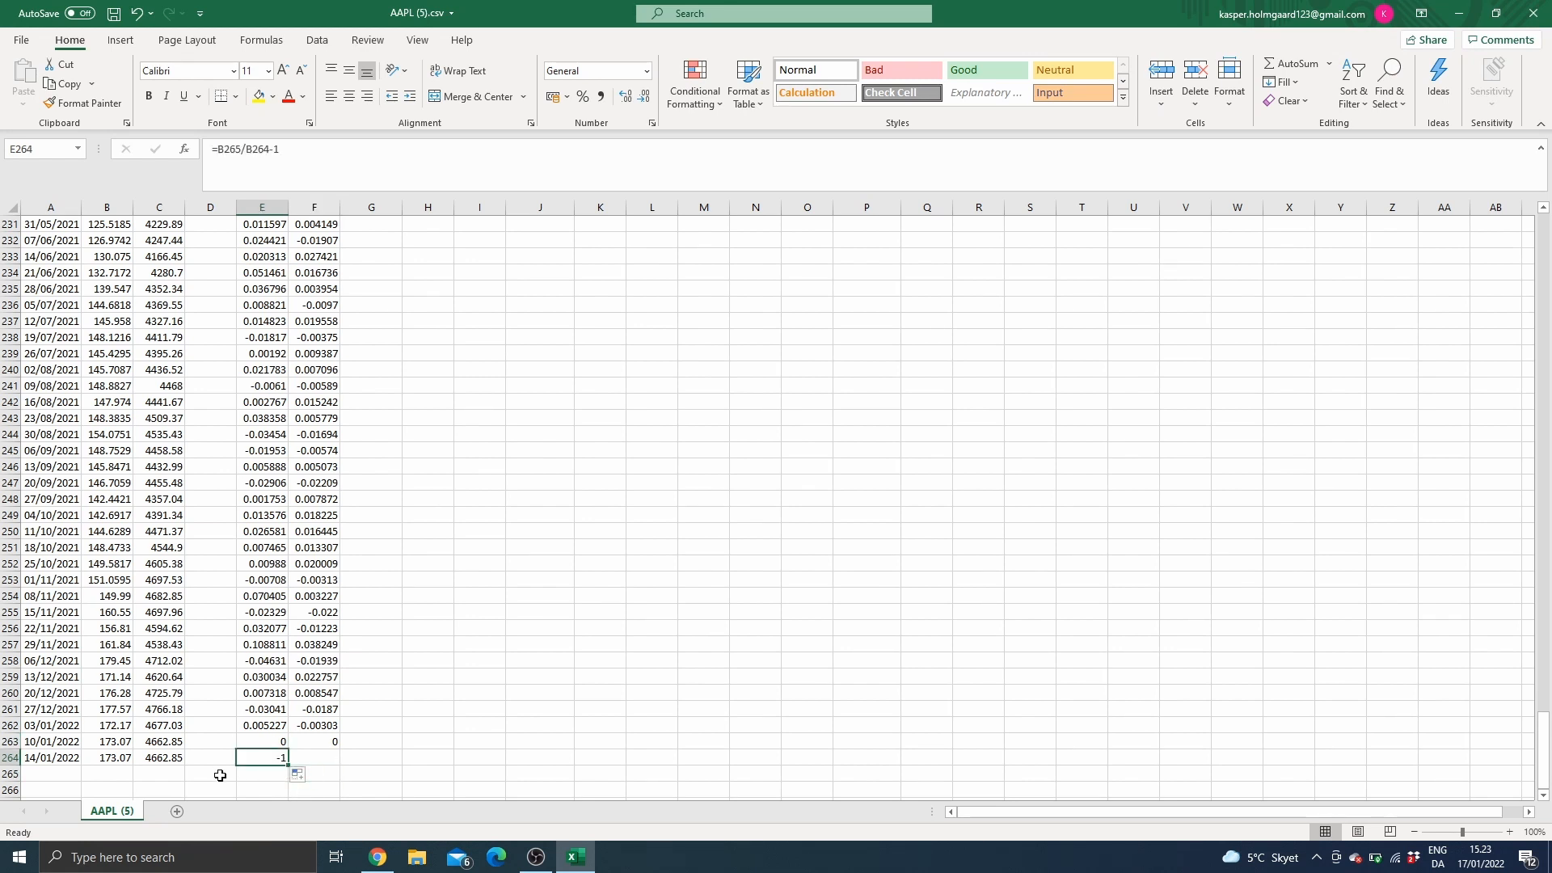
key(F2)
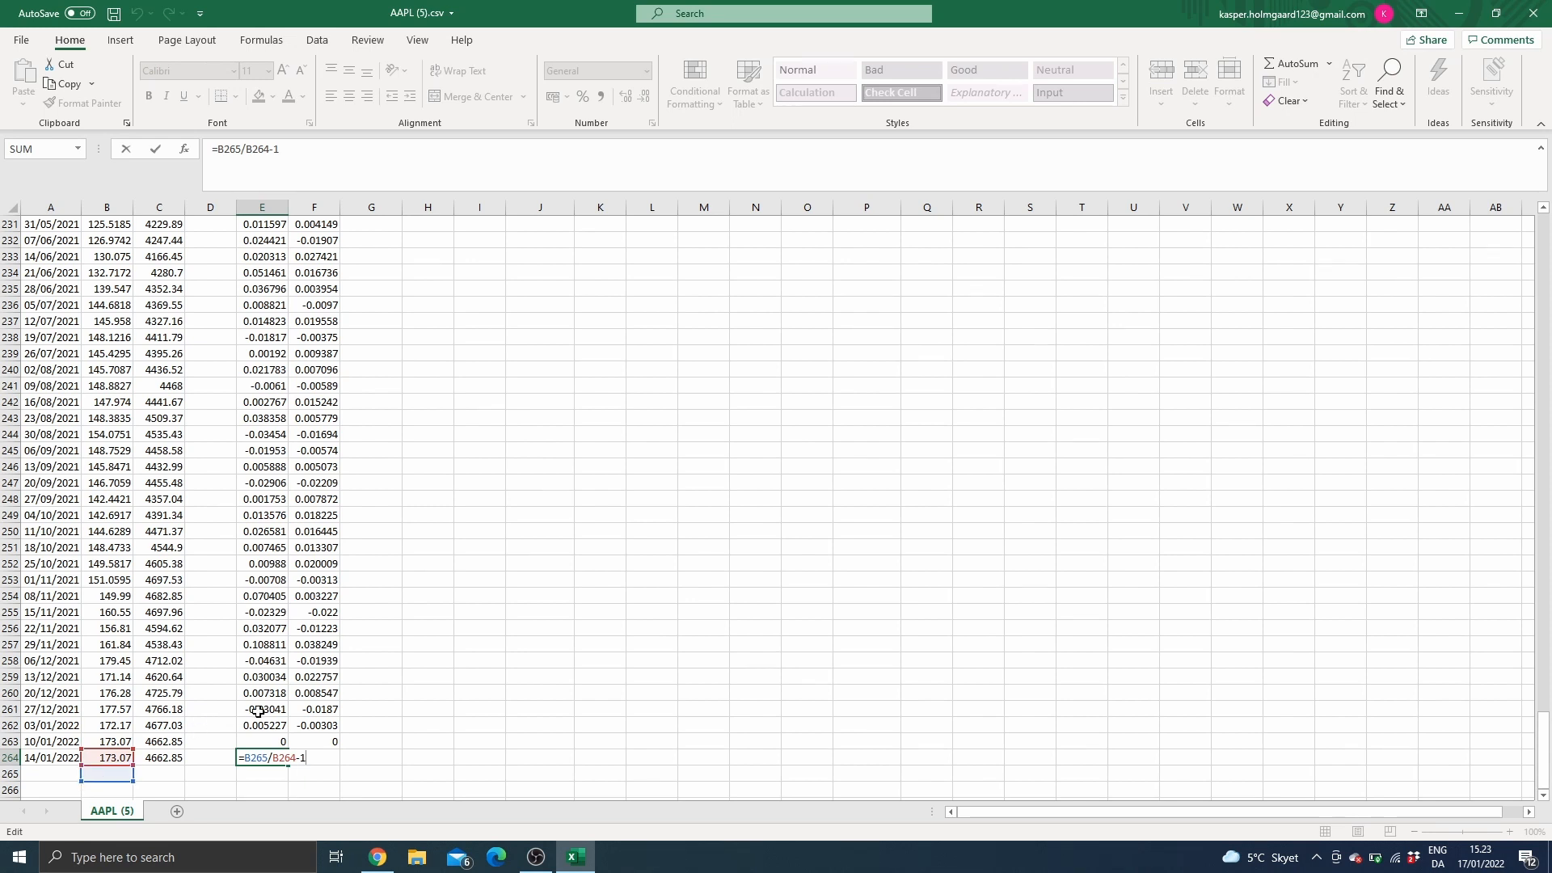
key(Escape)
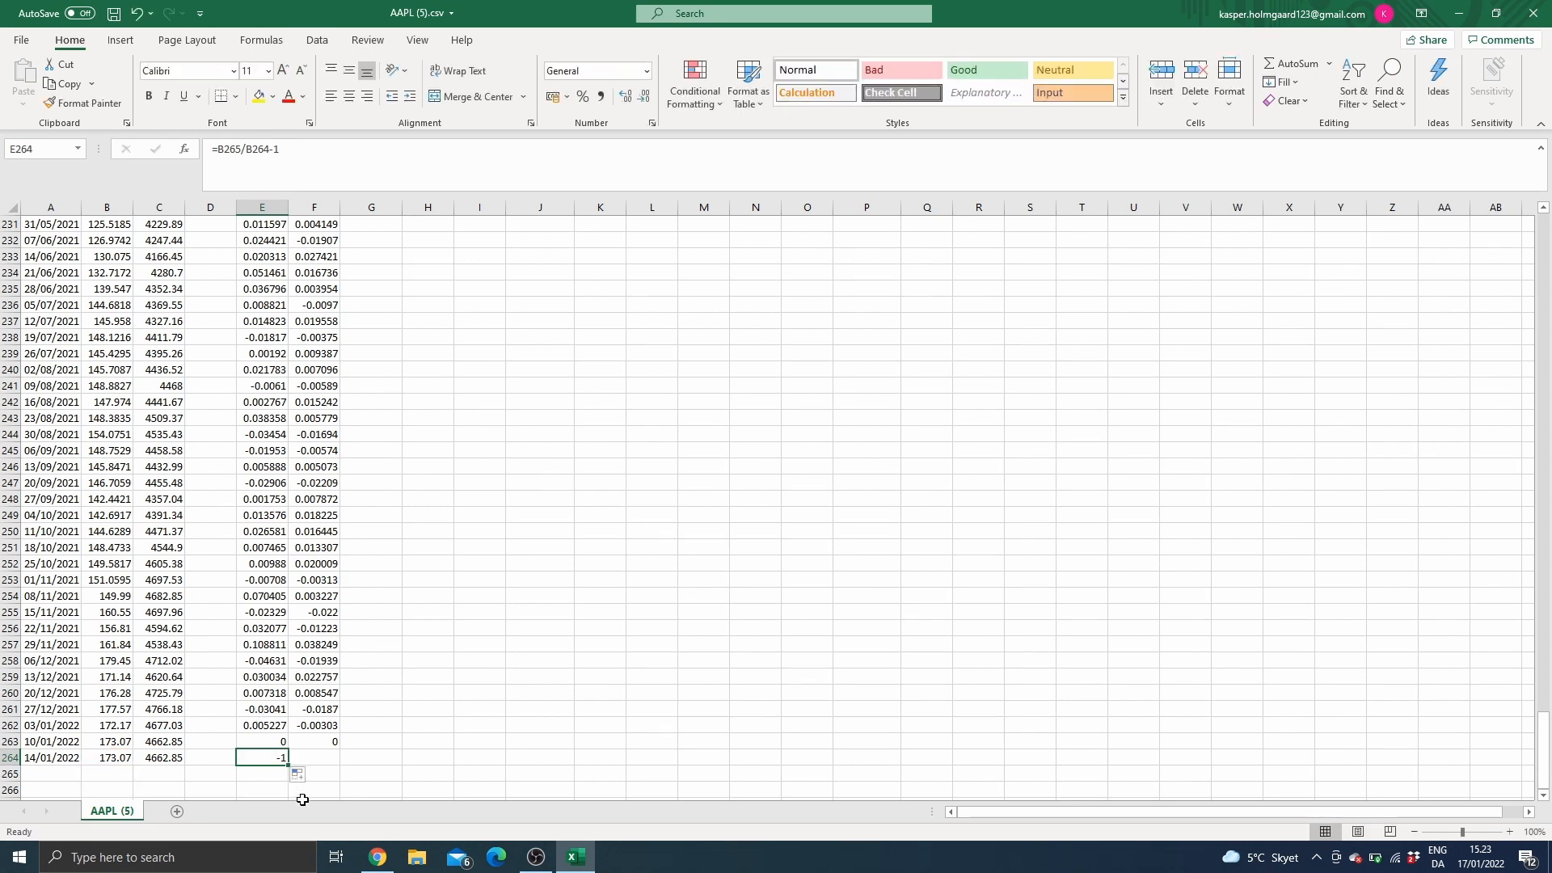
key(Delete)
Enter the heading Beta in cell H2.
scroll(321, 628, up, 1)
scroll(321, 628, down, 1)
scroll(332, 426, up, 20)
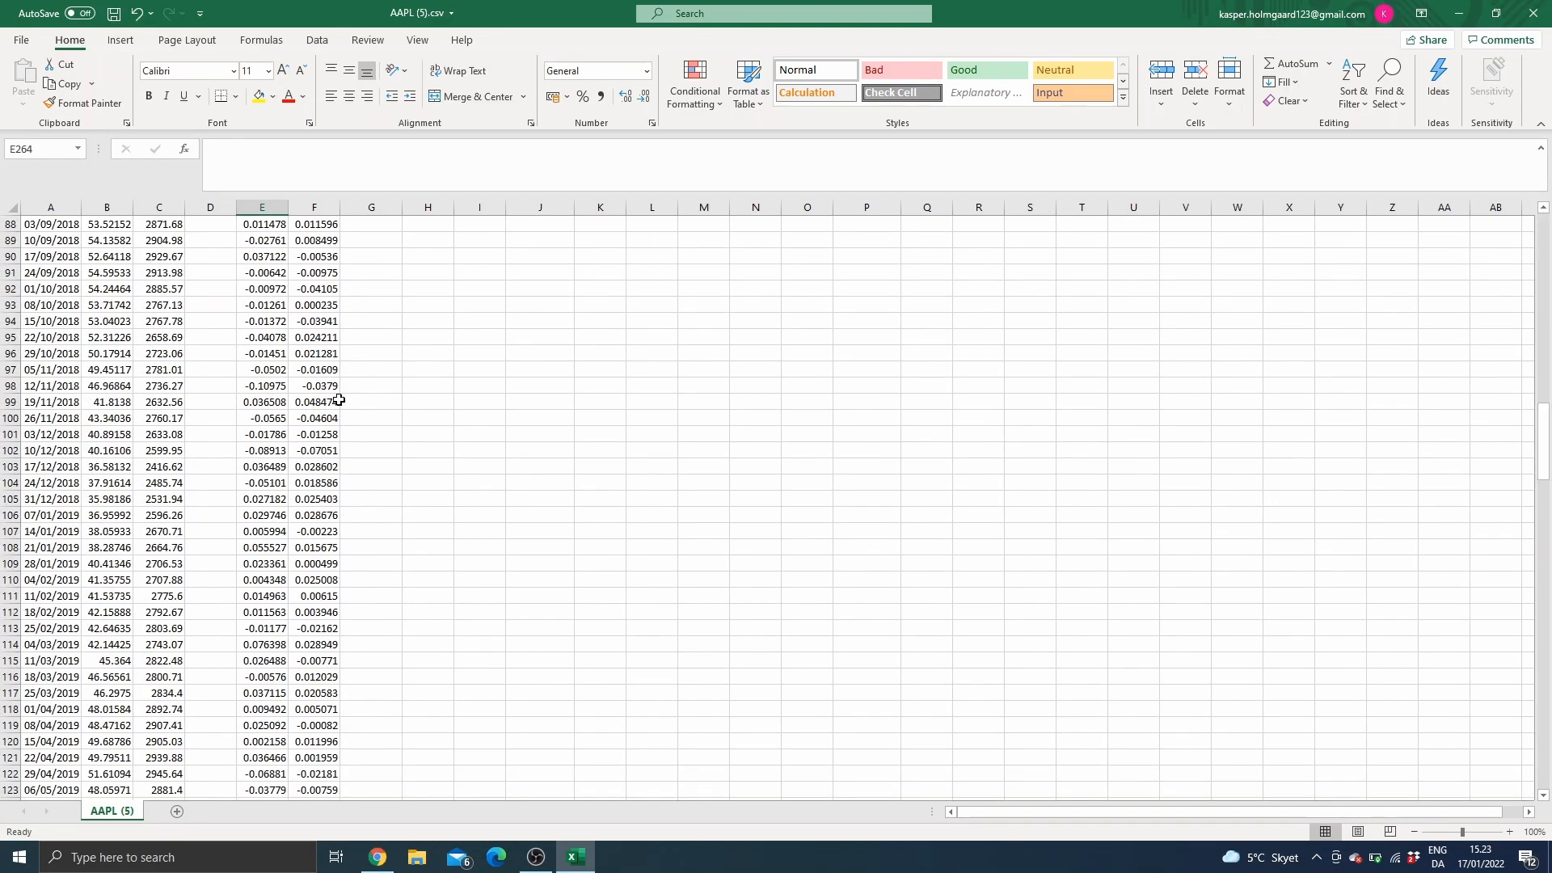
scroll(301, 332, up, 20)
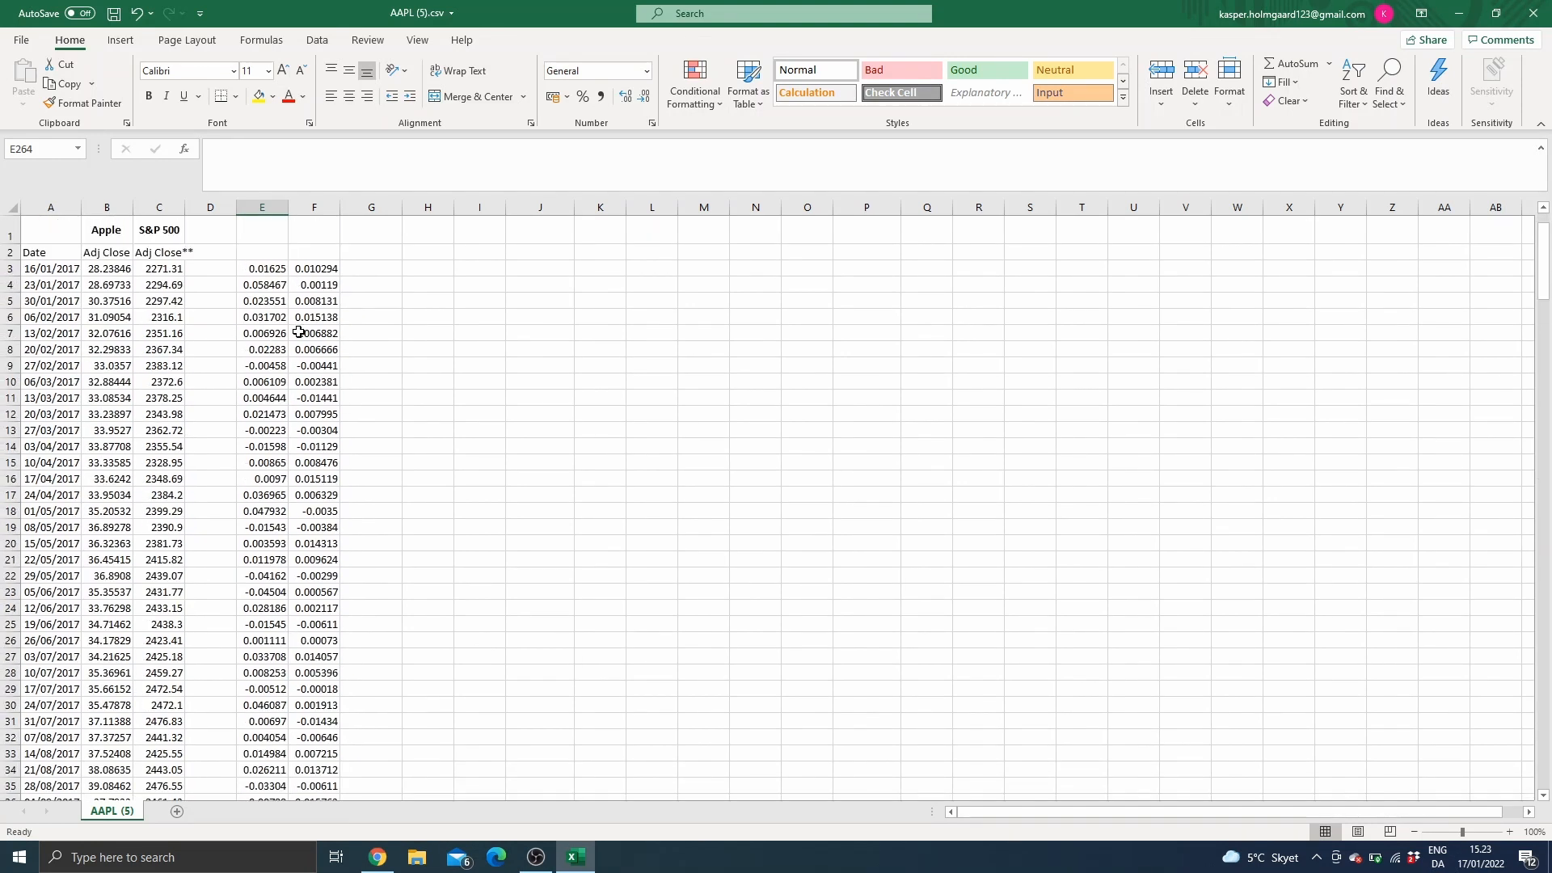
click(420, 255)
text(Beta)
key(Return)
Label E2 "Returns Apple" and F2 "Returns S&P 500", and fit both columns to their contents.
key(Left)
key(Left)
key(Left)
key(Up)
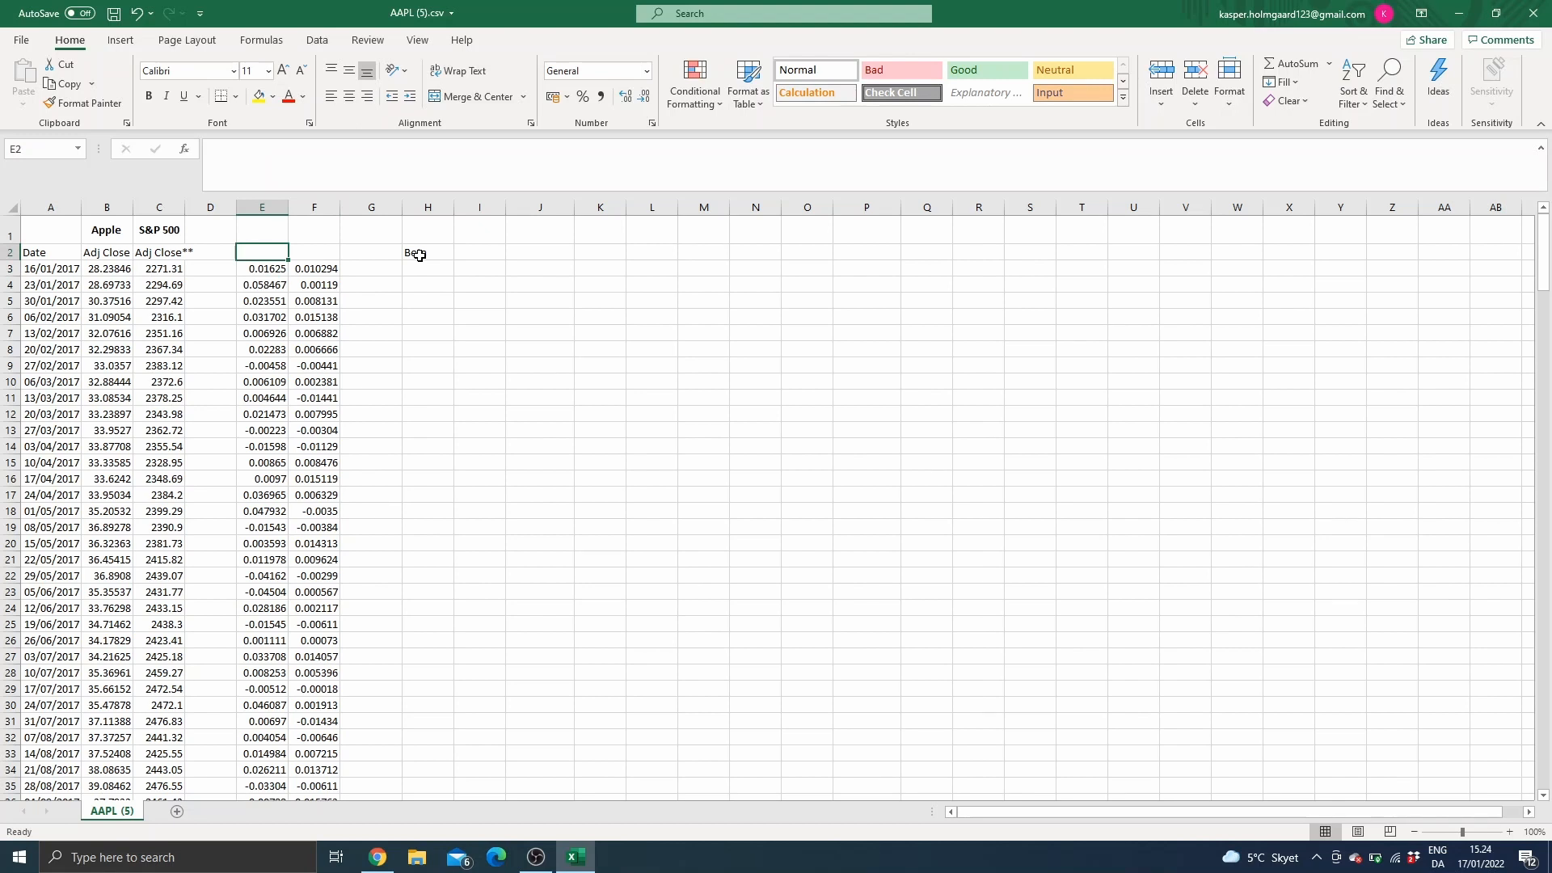
text(REtu)
key(BackSpace)
key(BackSpace)
key(BackSpace)
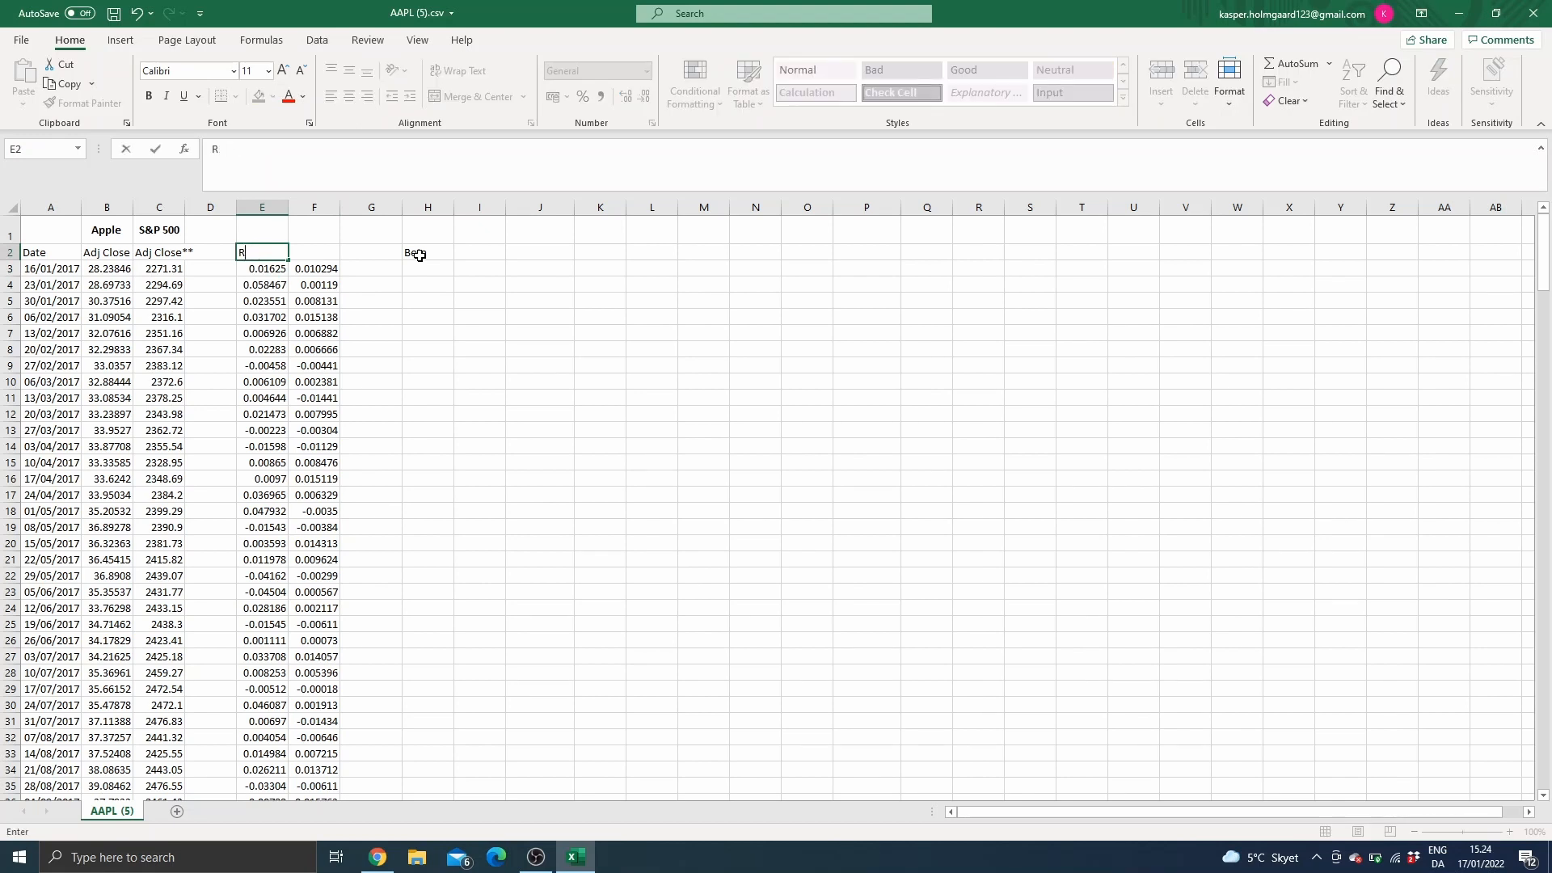
text(eturns)
text( A)
text(e)
key(Tab)
text(Returns S&P 500)
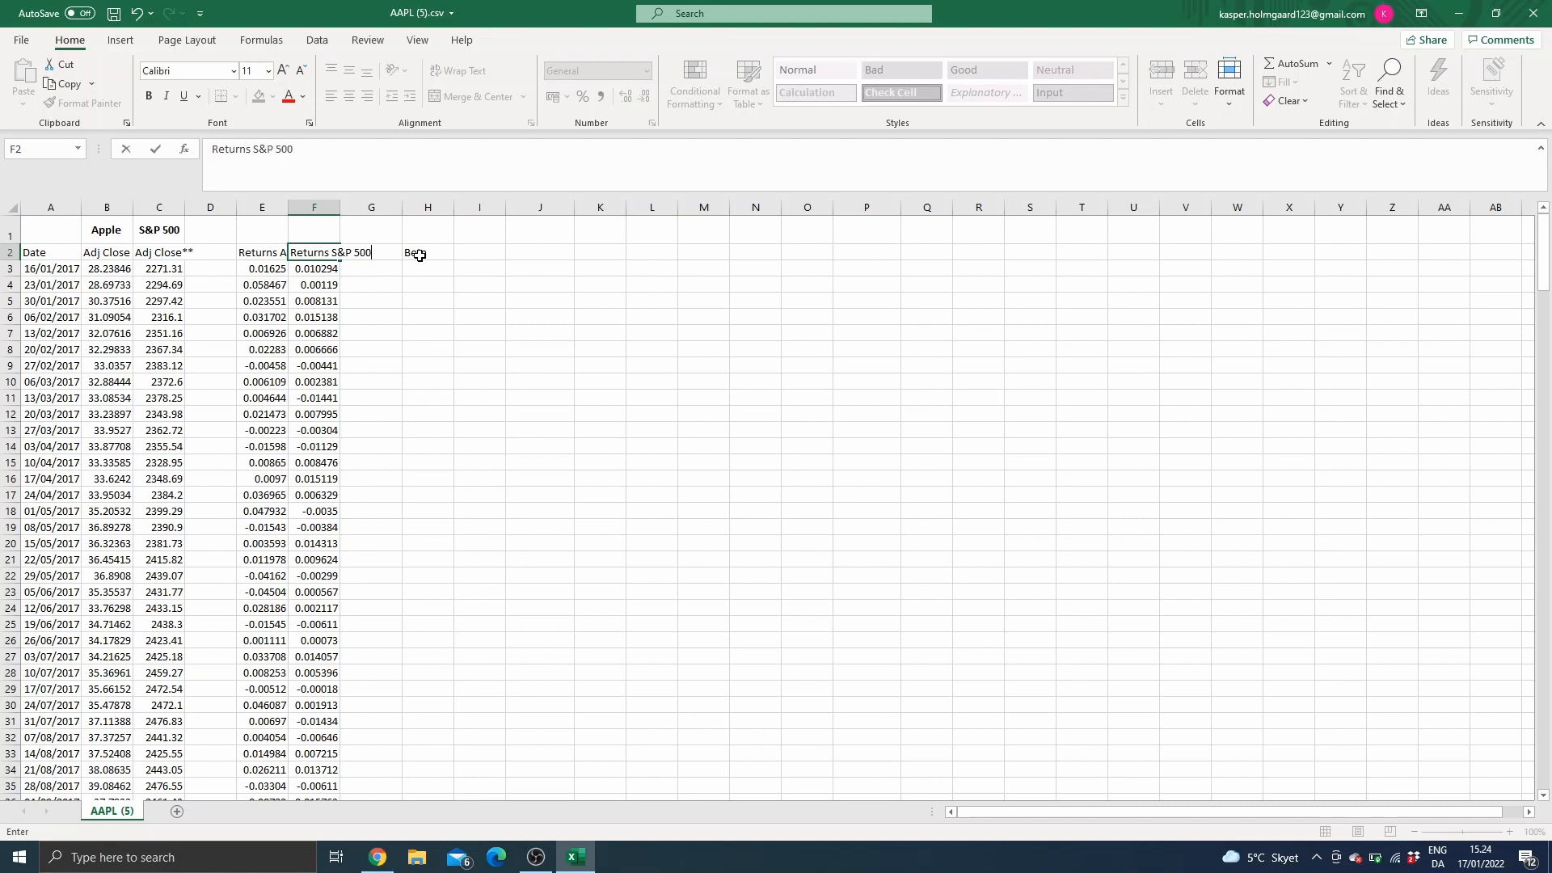
key(Return)
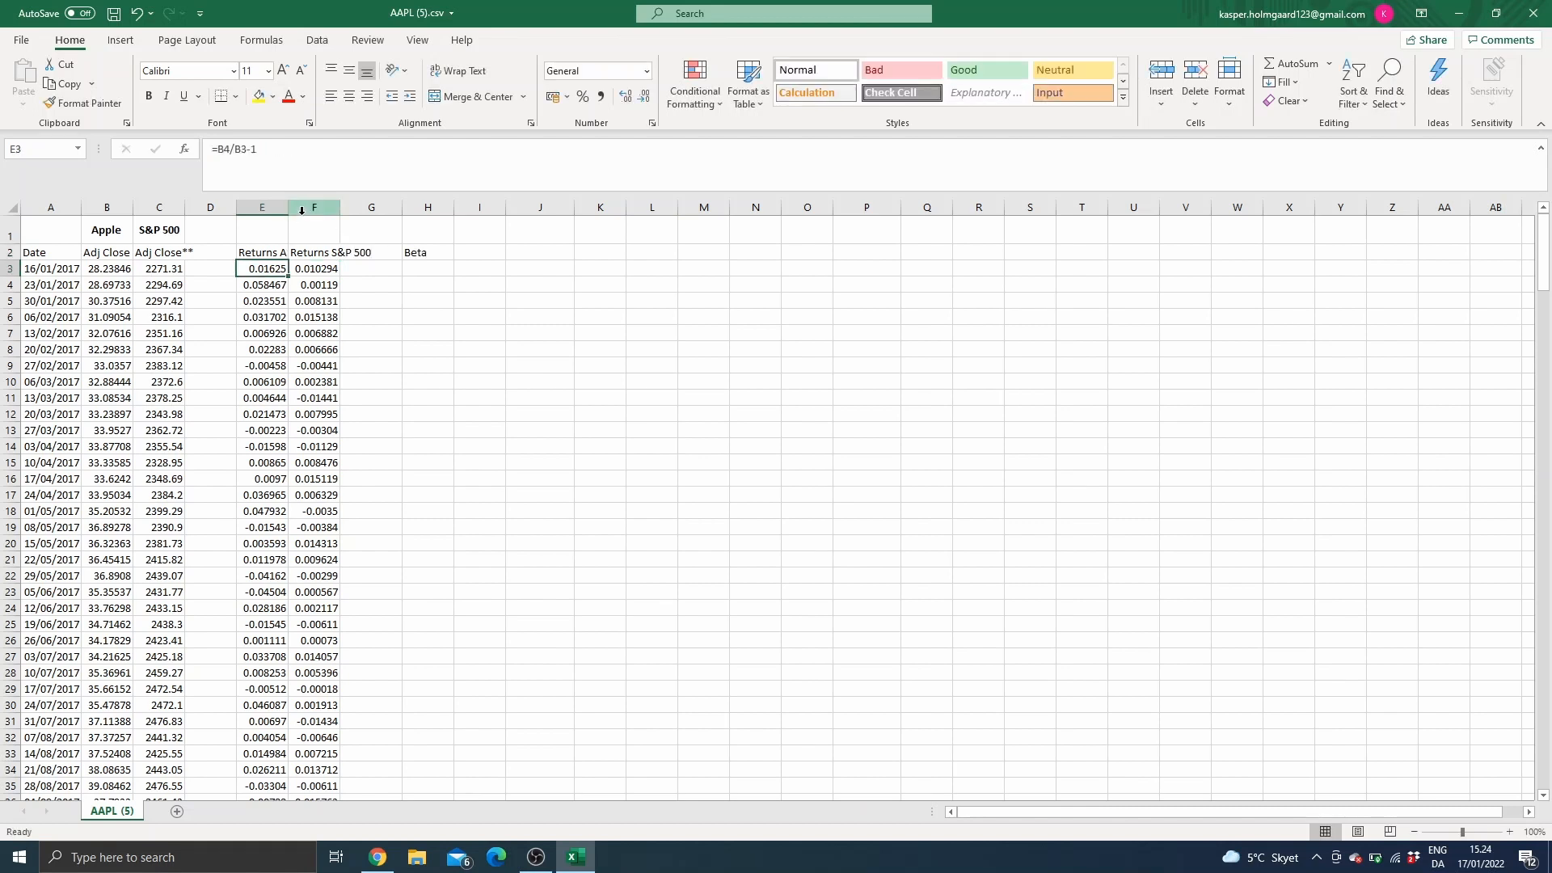
double_click(288, 208)
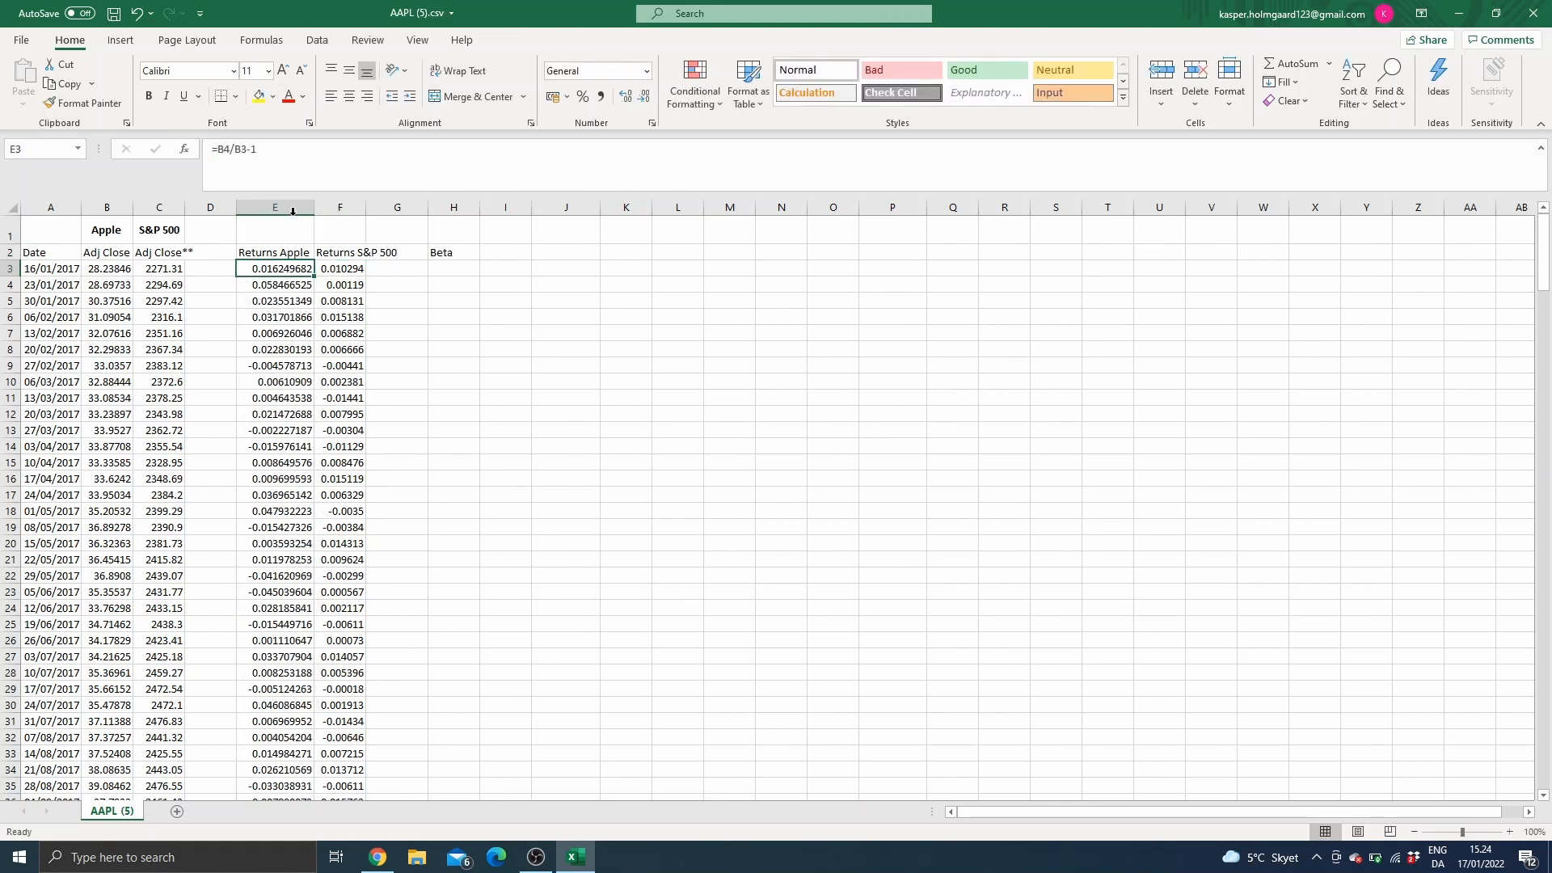
double_click(361, 210)
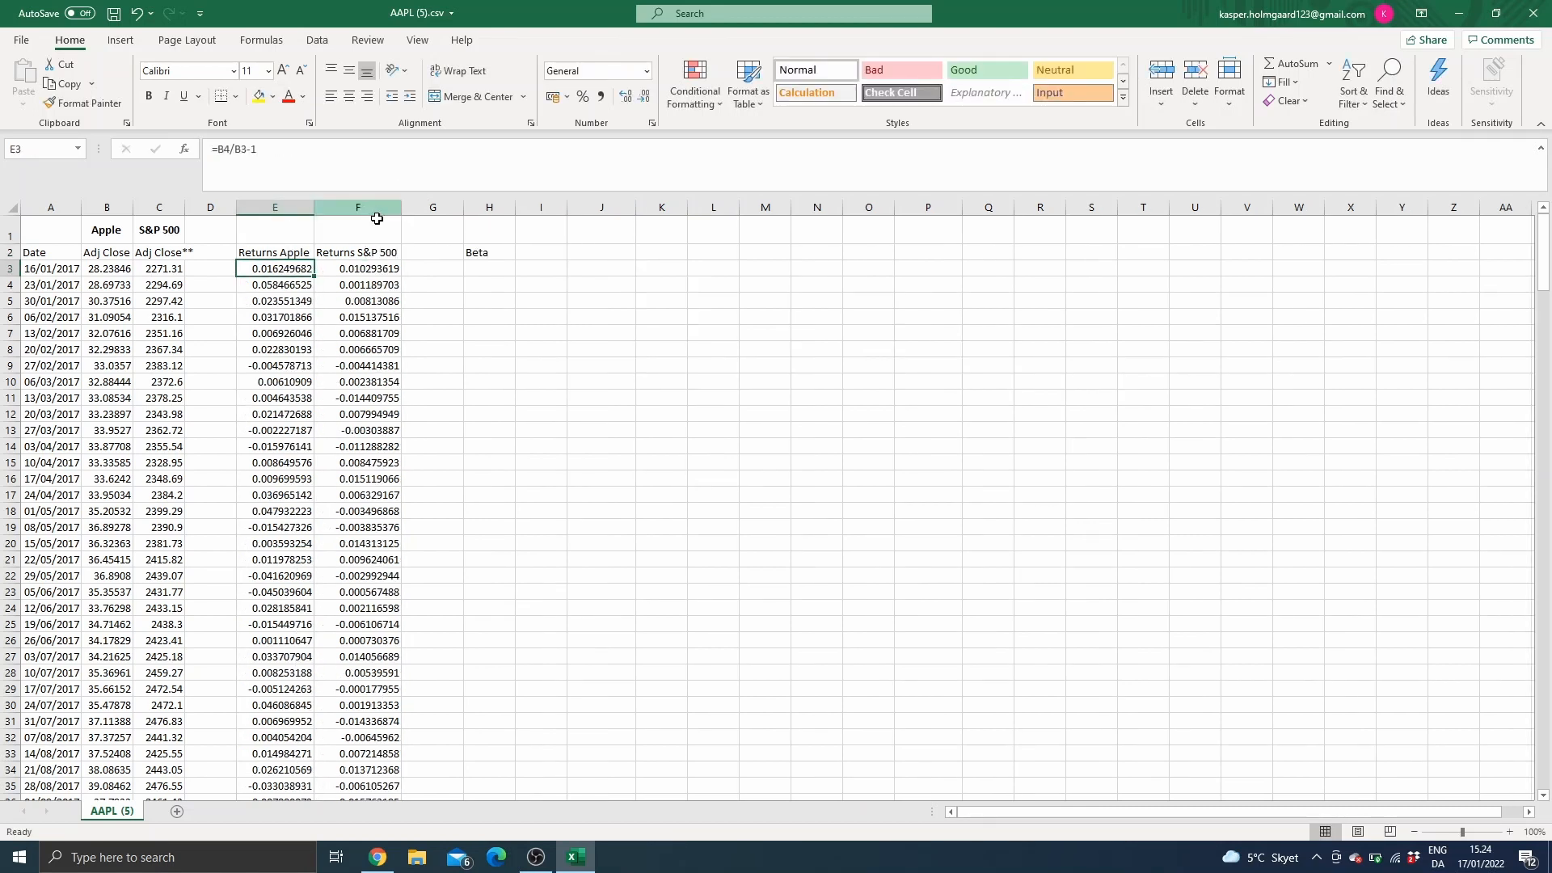
Start a SLOPE formula in cell H3 with the Apple returns E3:E263 as the known y values.
click(498, 275)
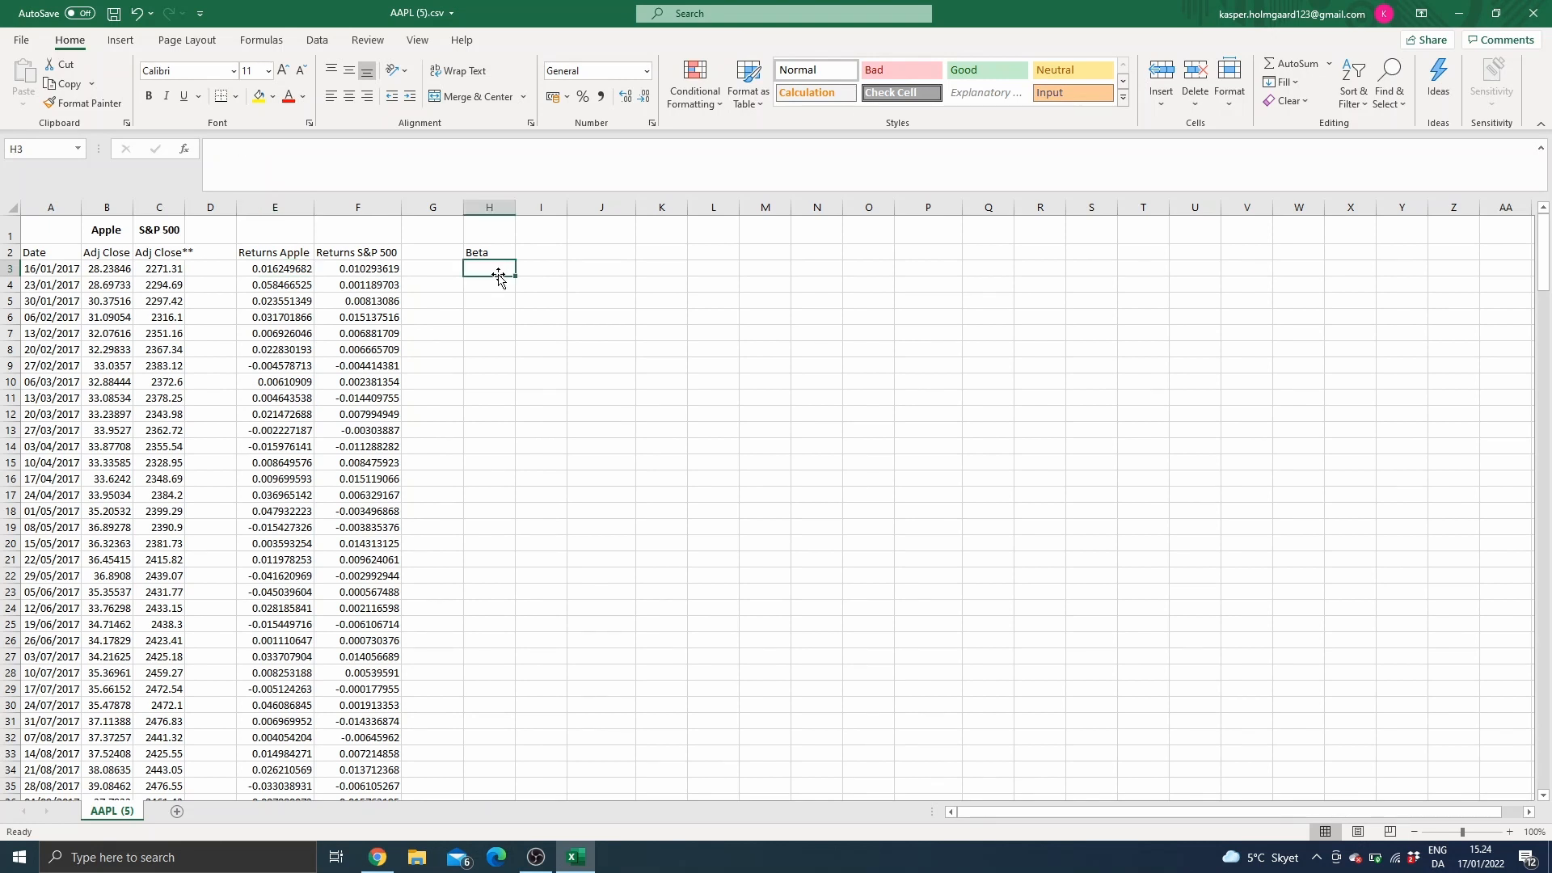
text(=S)
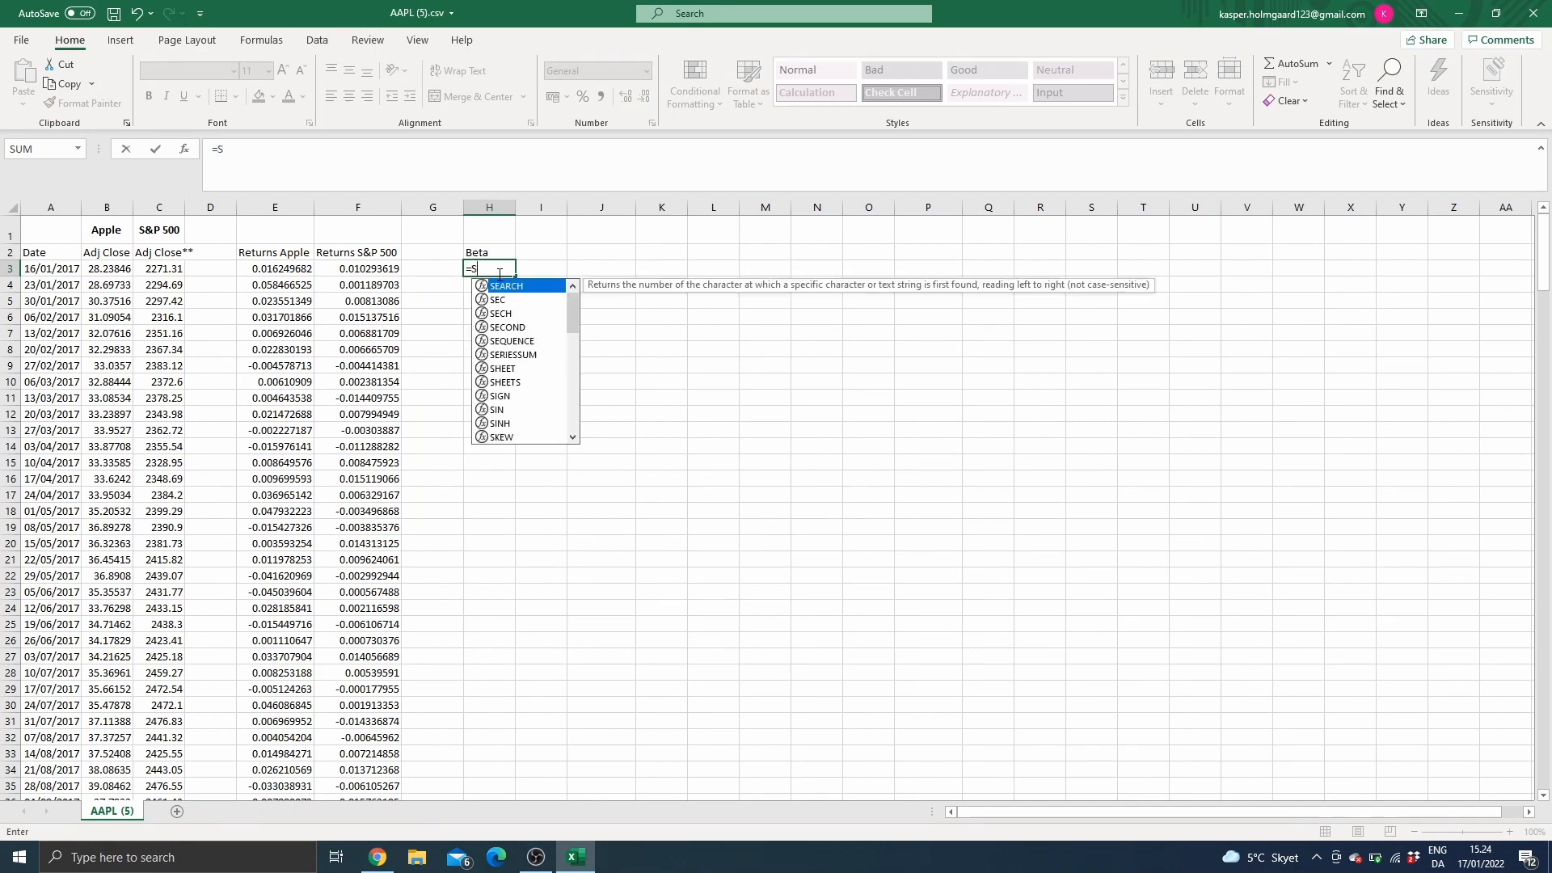
text(LOPE)
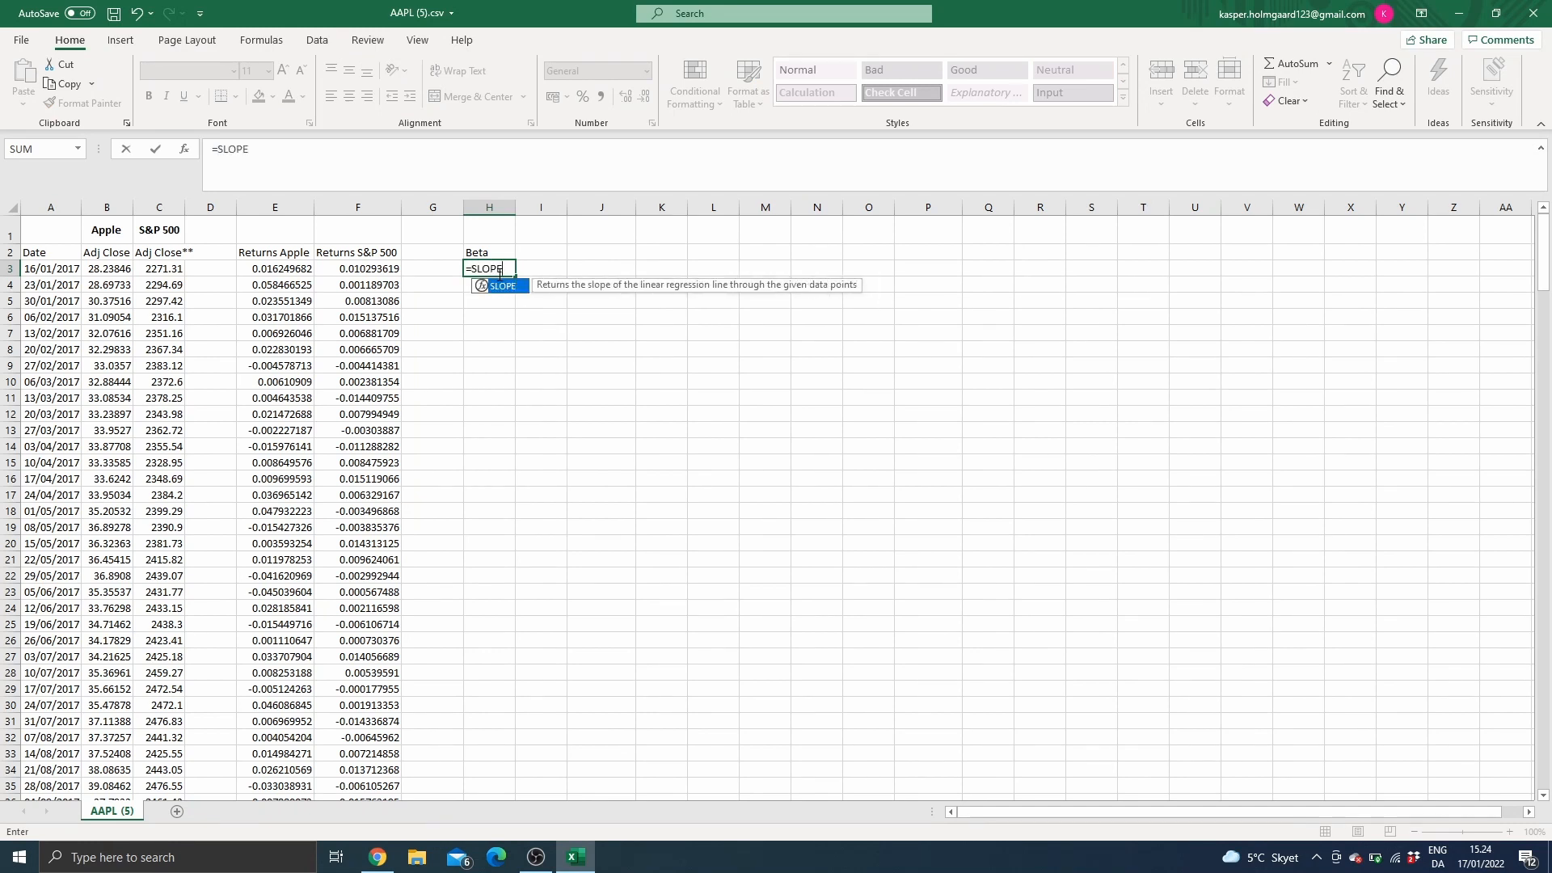
text(()
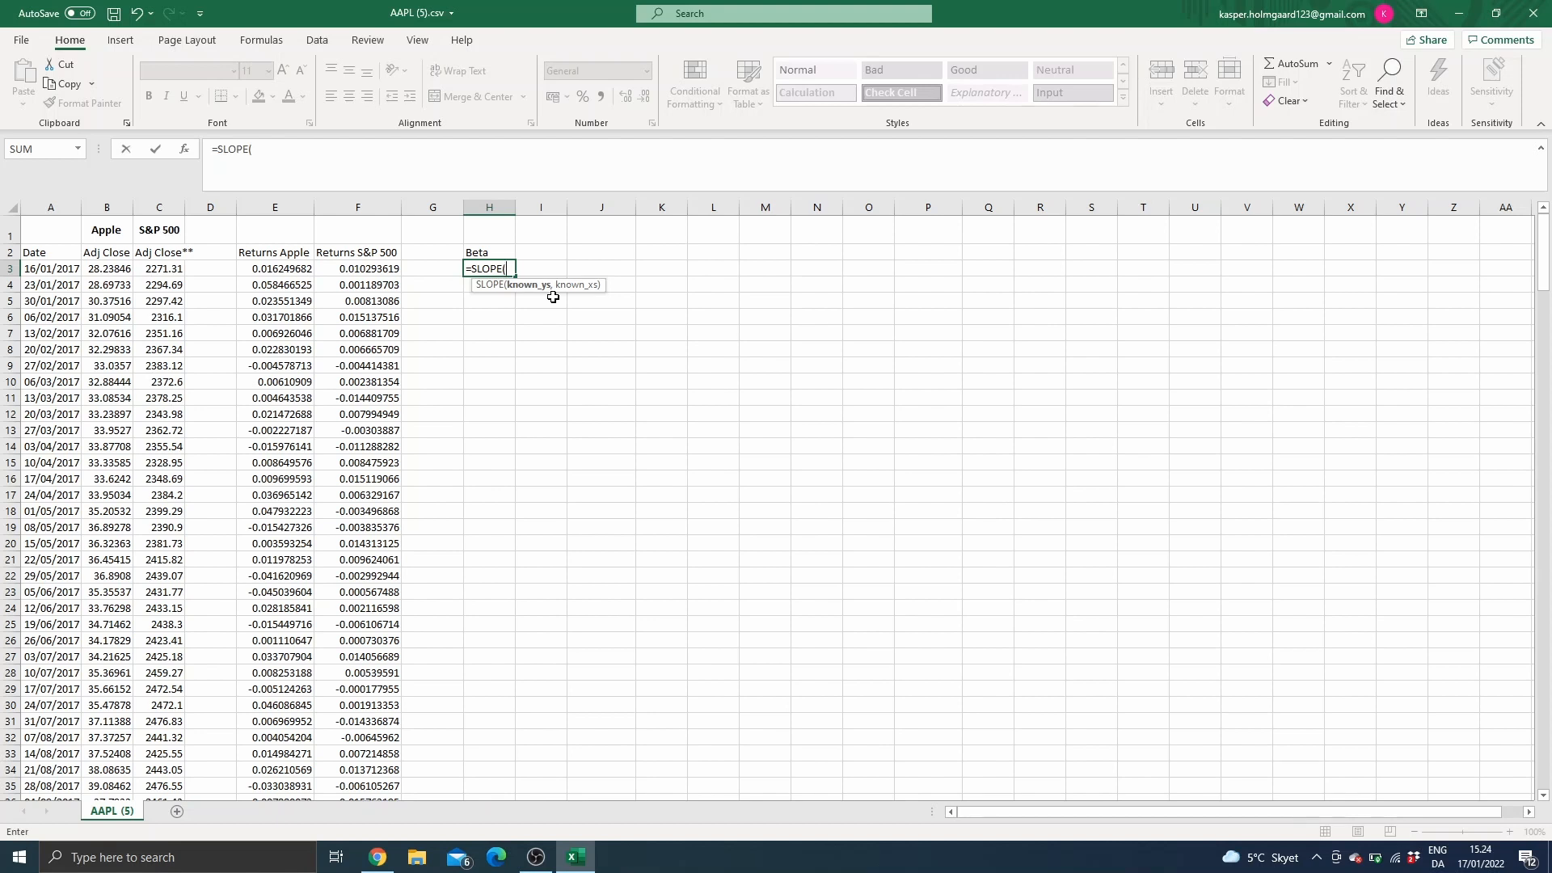
click(293, 273)
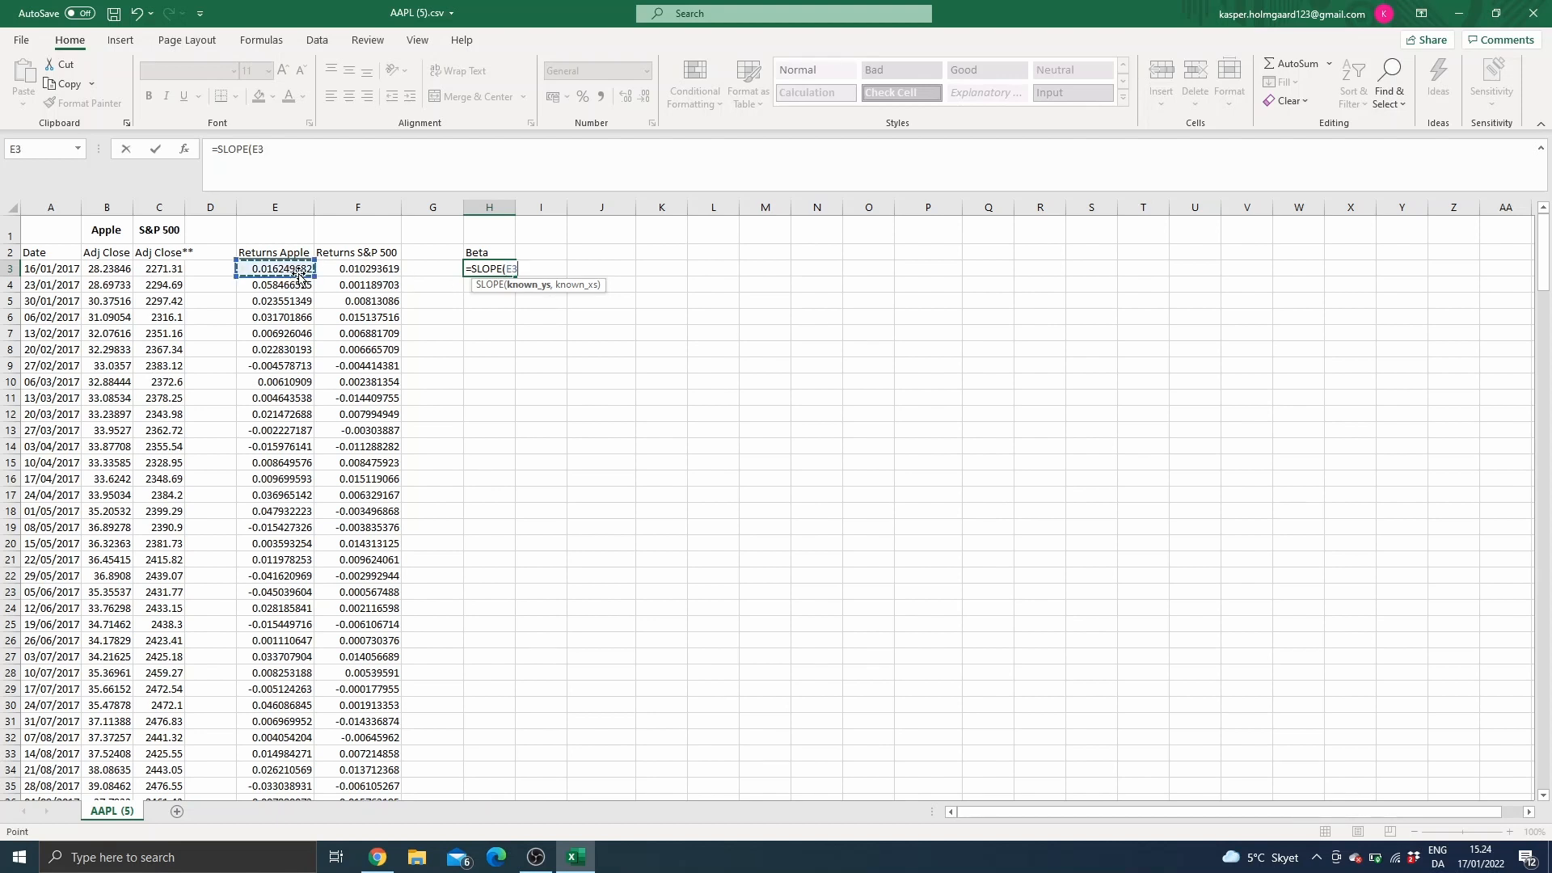
key(ctrl+shift+Down)
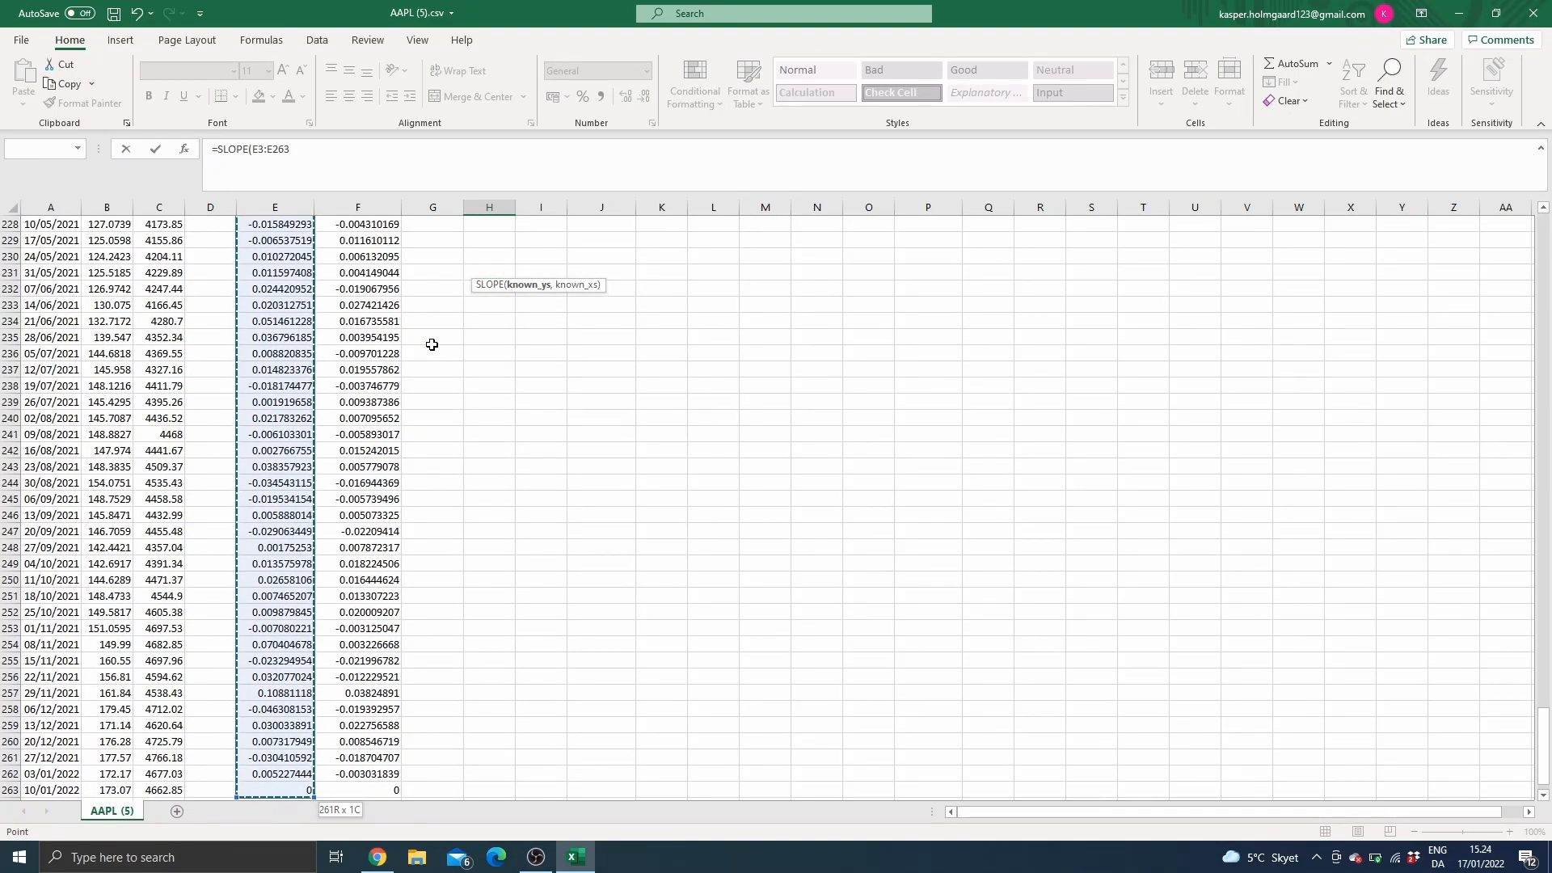
Add the S&P 500 returns F3:F263 as the known x values and complete the SLOPE formula in H3.
scroll(388, 314, up, 20)
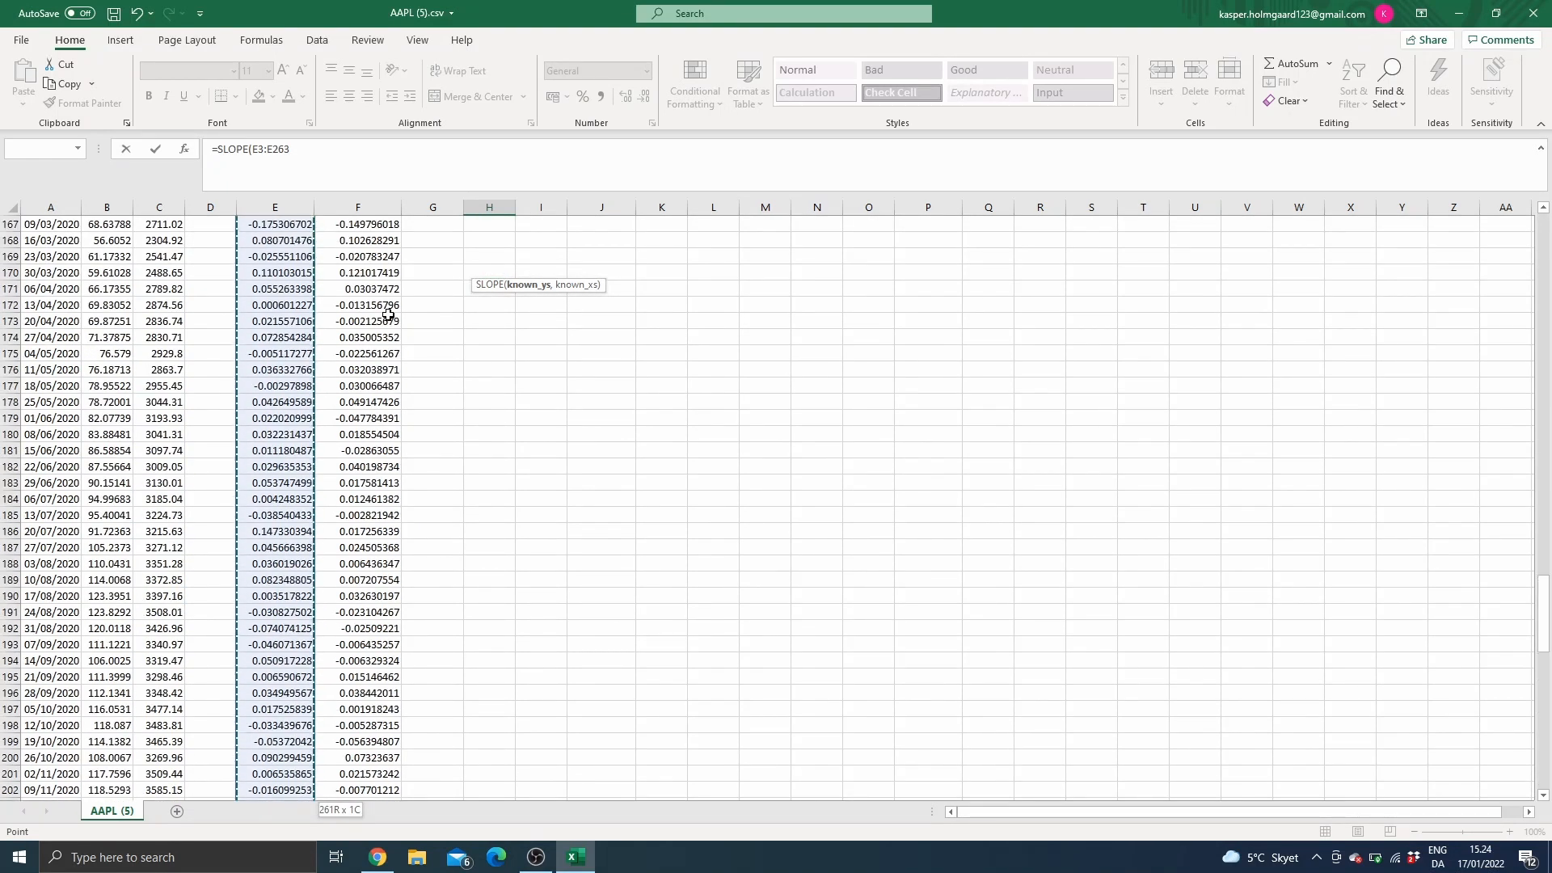
scroll(388, 314, up, 20)
click(318, 162)
text(,)
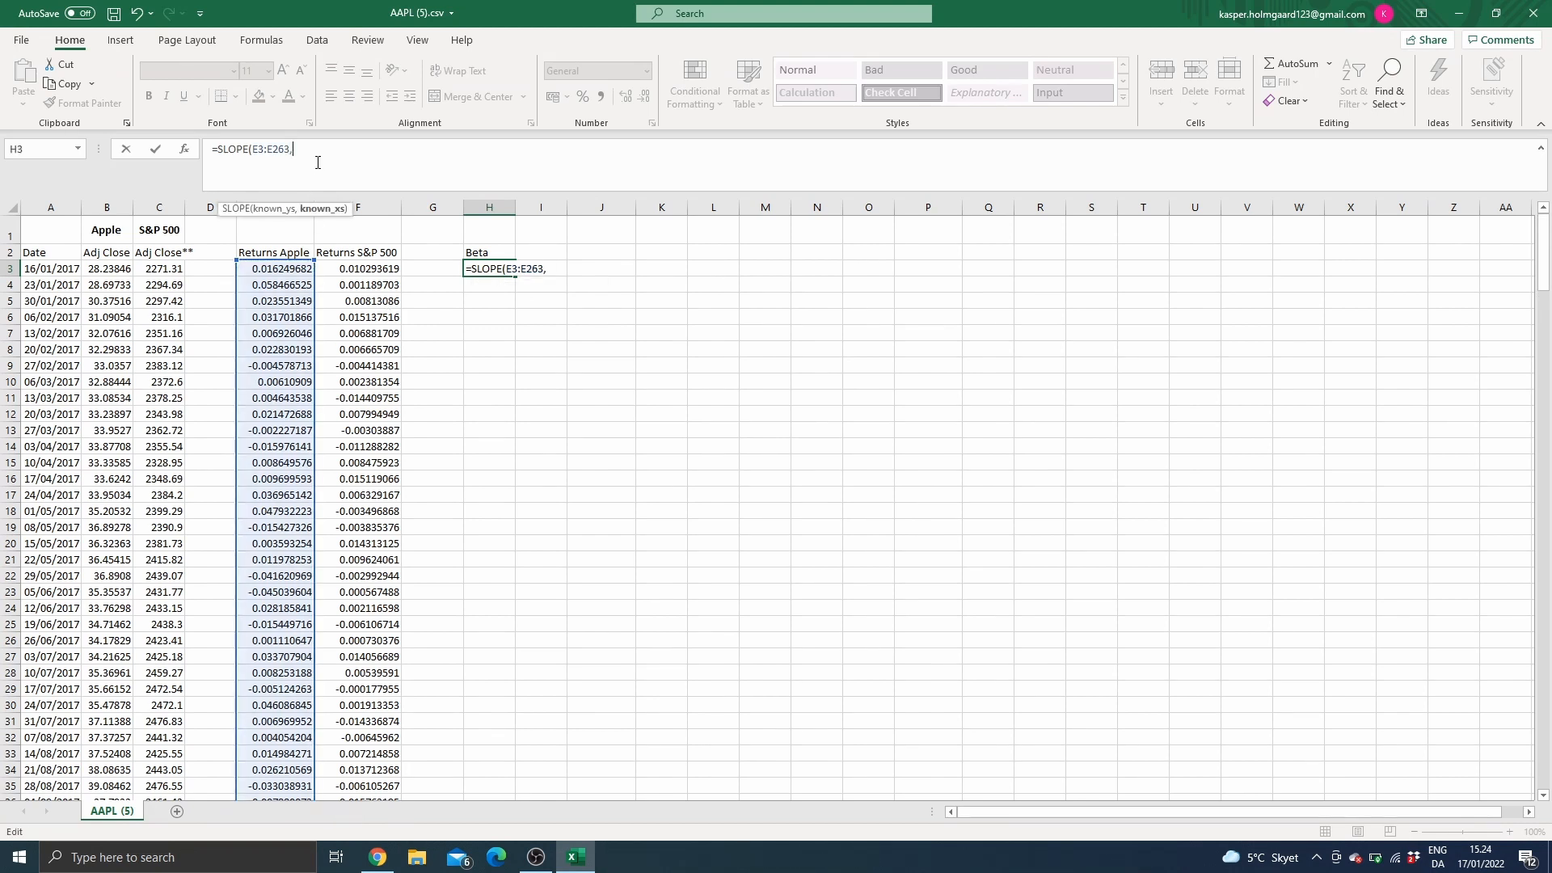
click(369, 270)
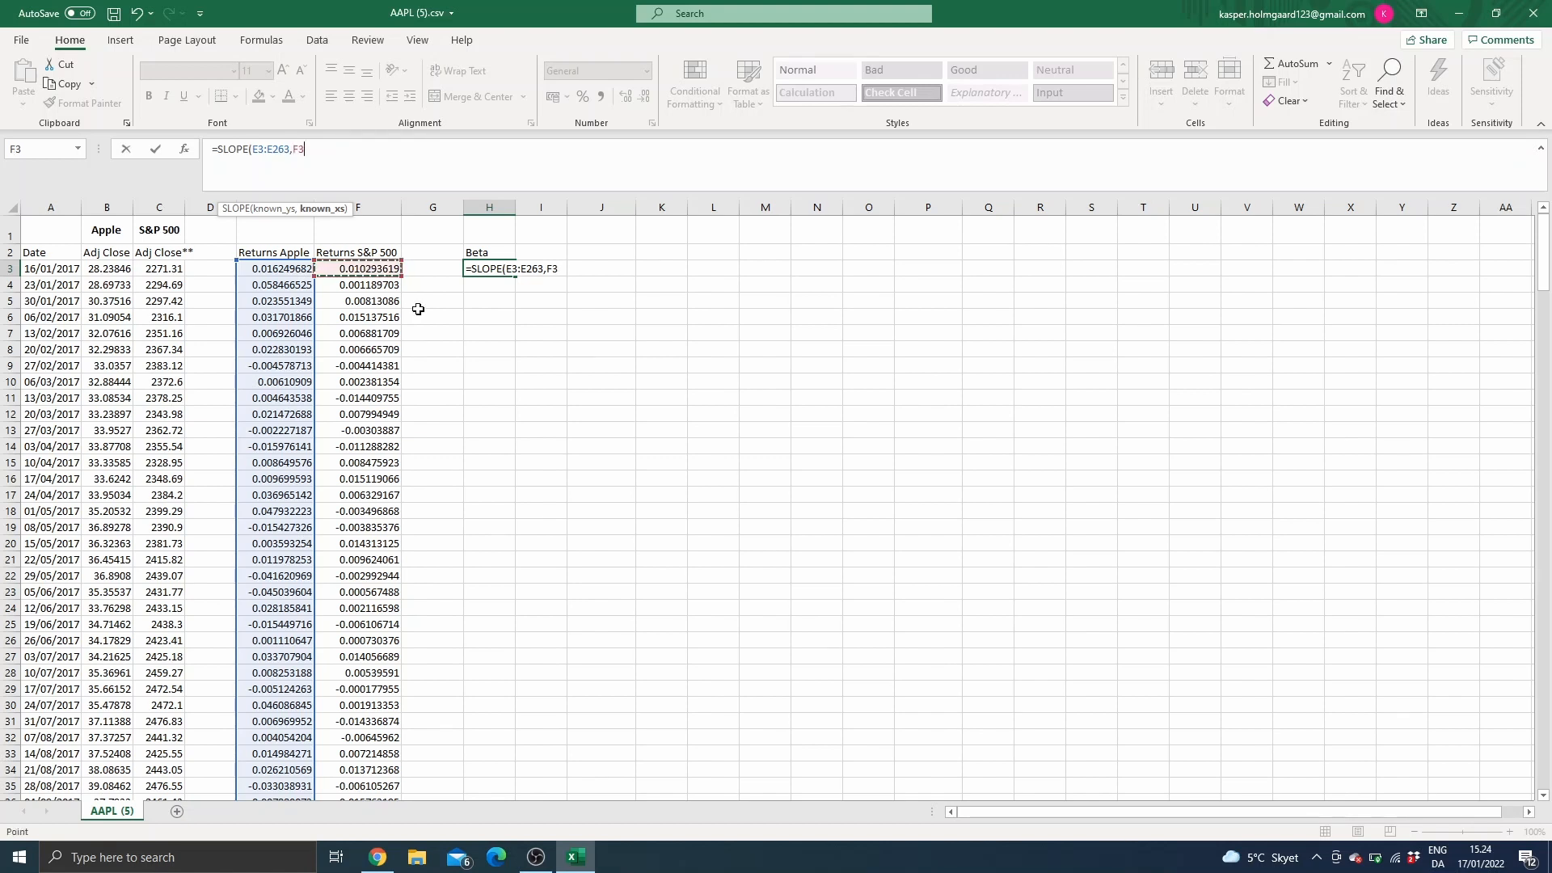
key(ctrl+shift+Down)
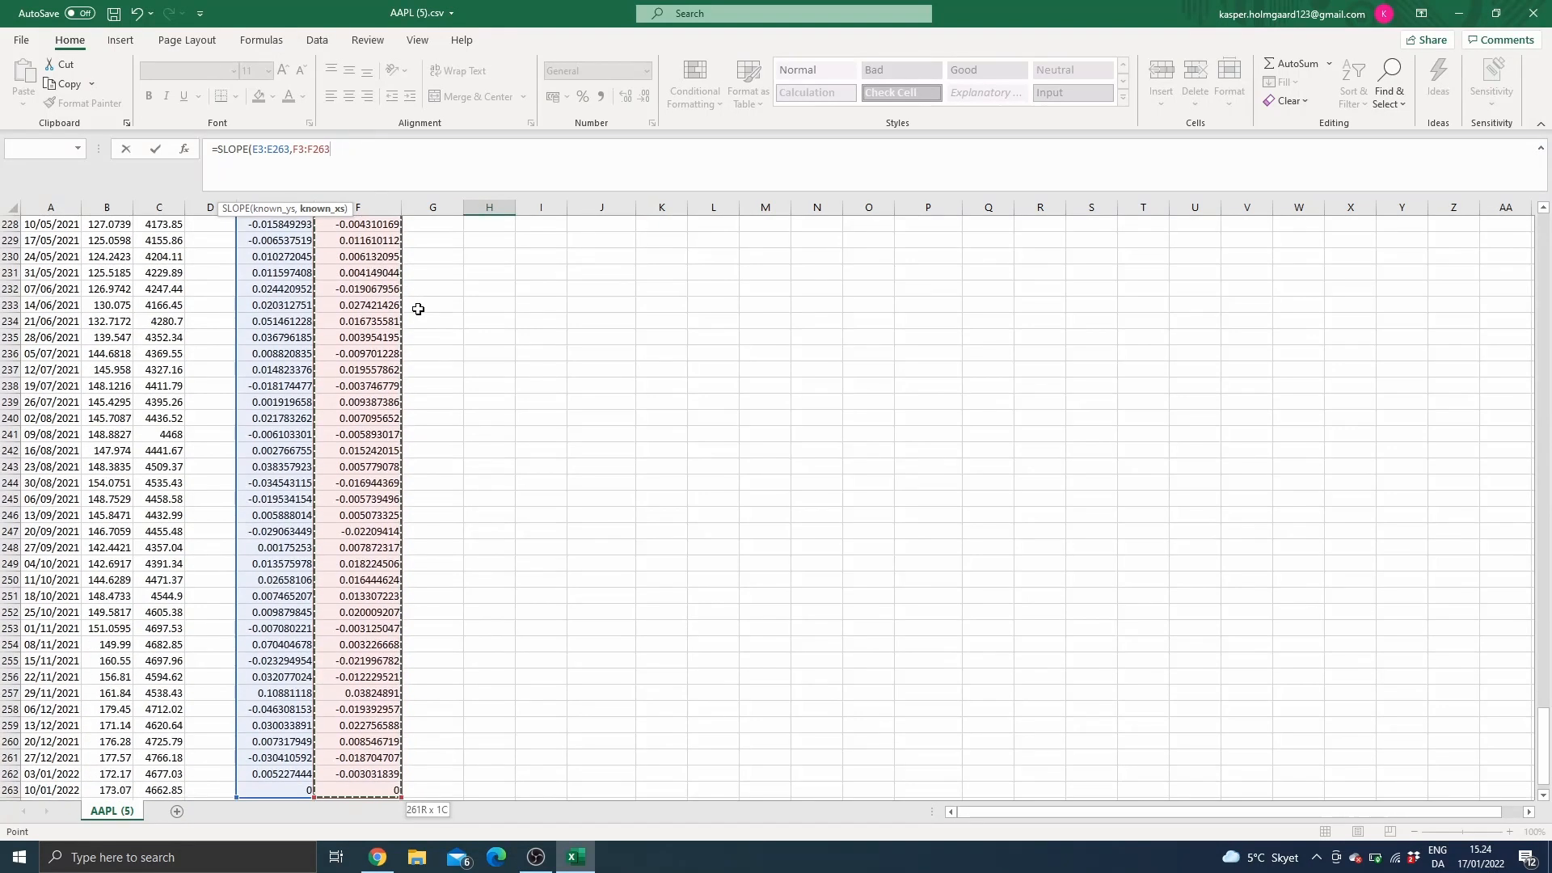
text())
scroll(536, 341, up, 20)
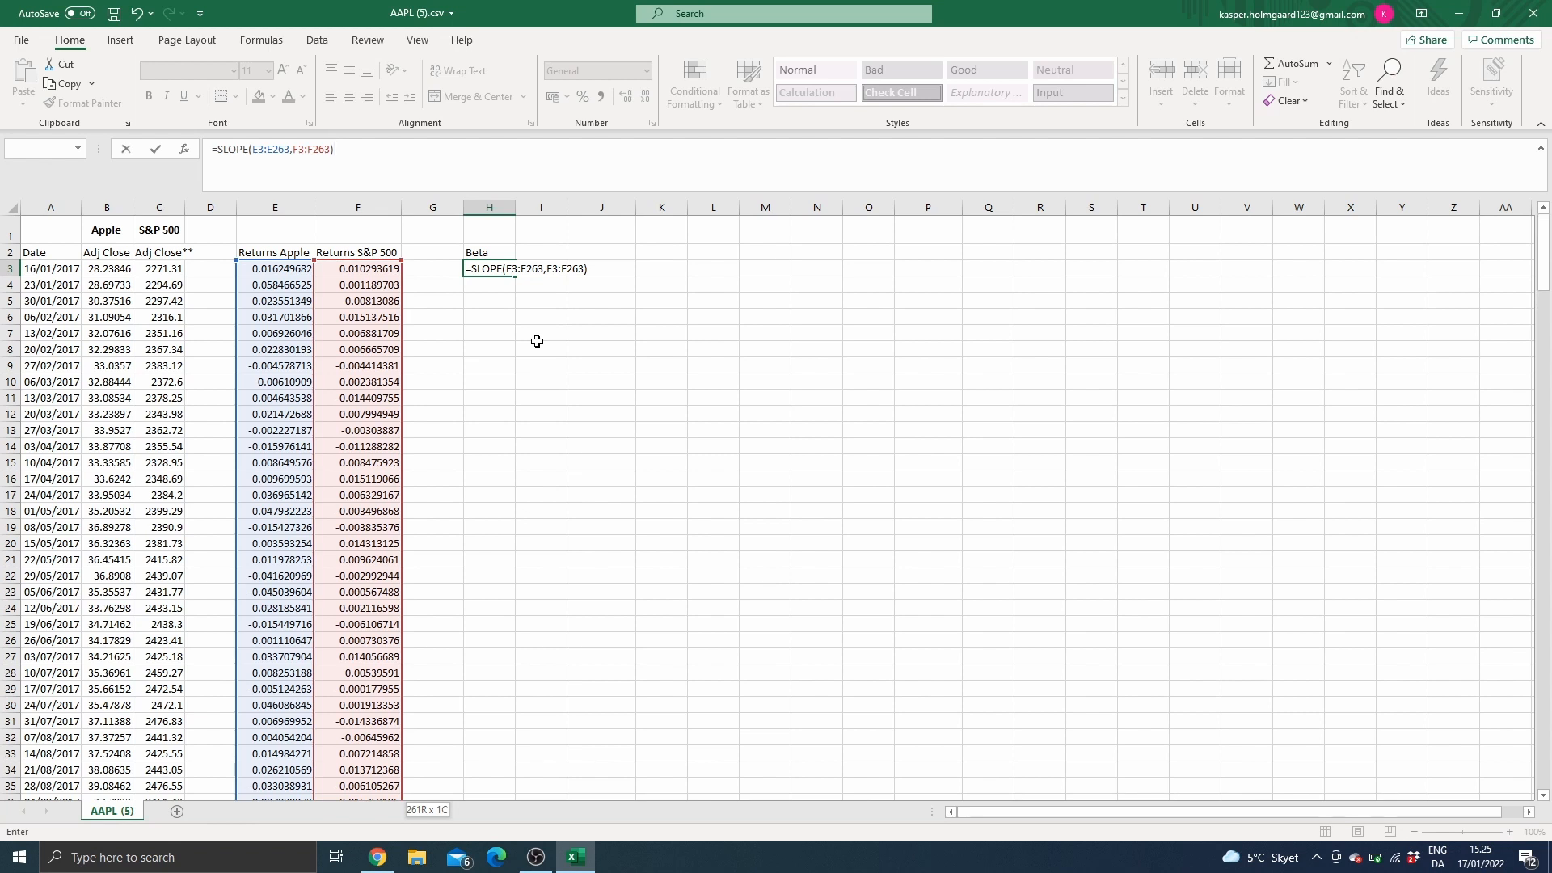
key(Return)
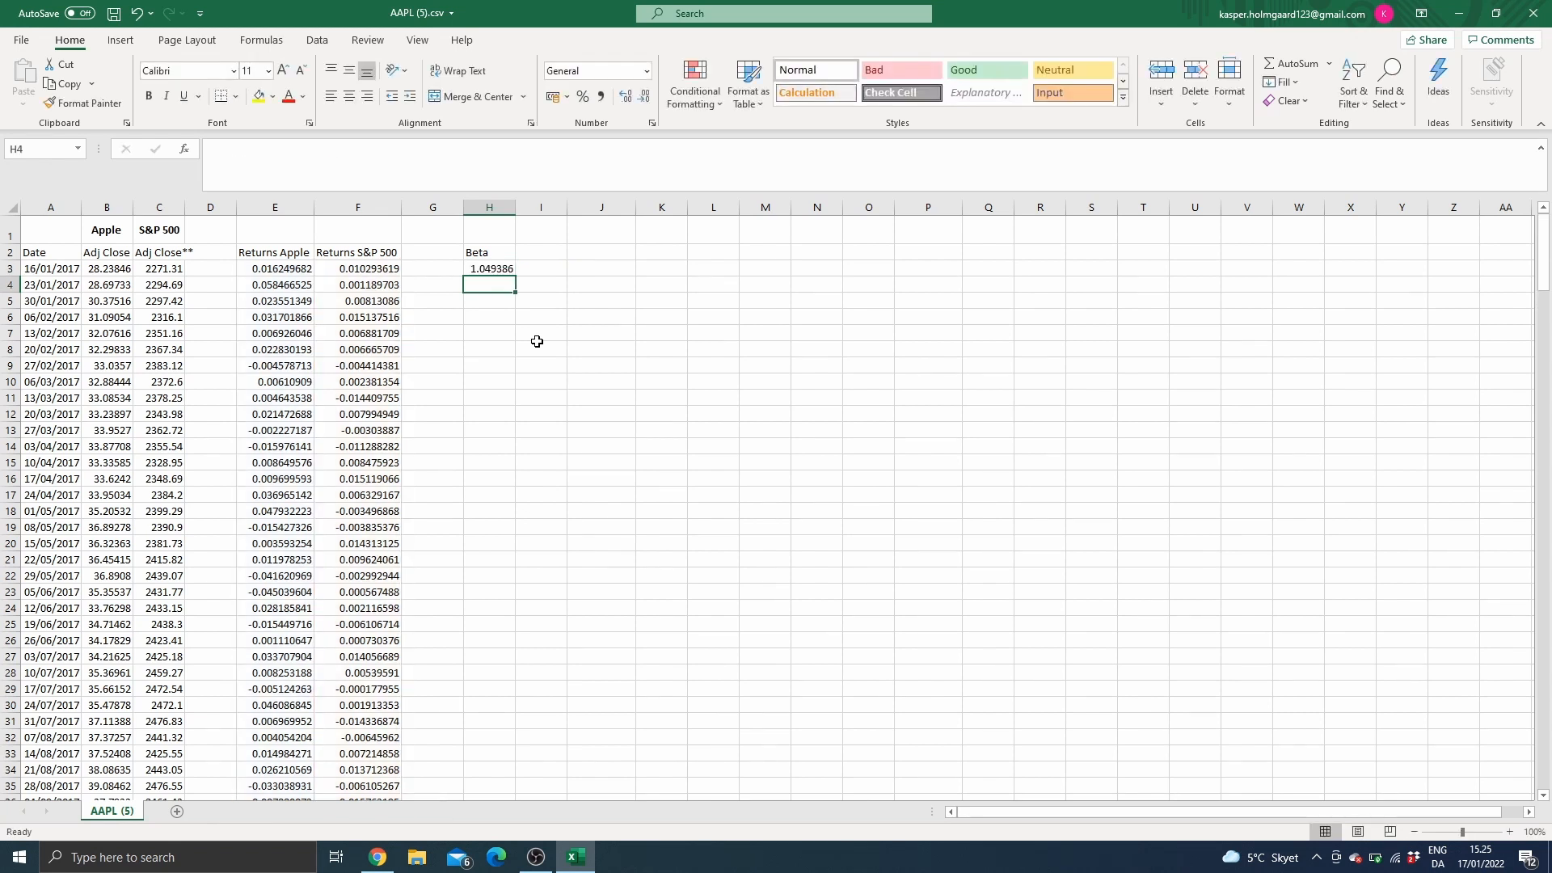